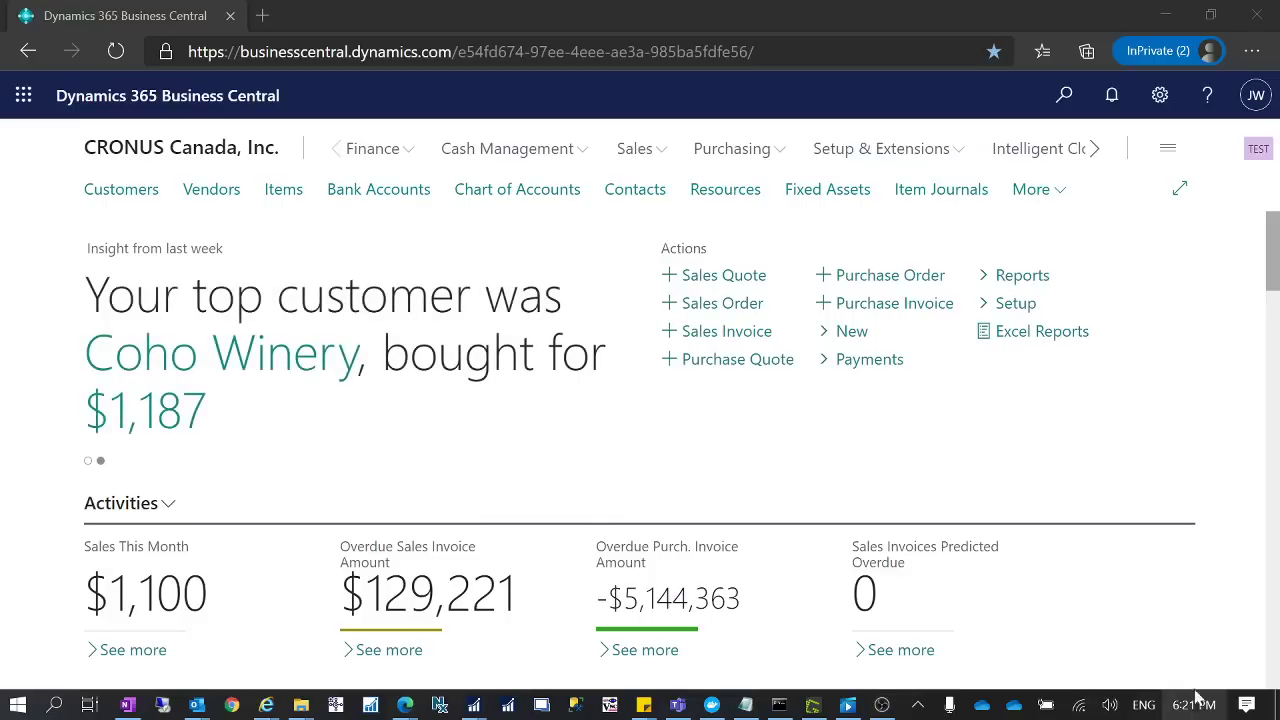
Step: Check today's date in the system calendar and go back to October 2020
left_click(1190, 708)
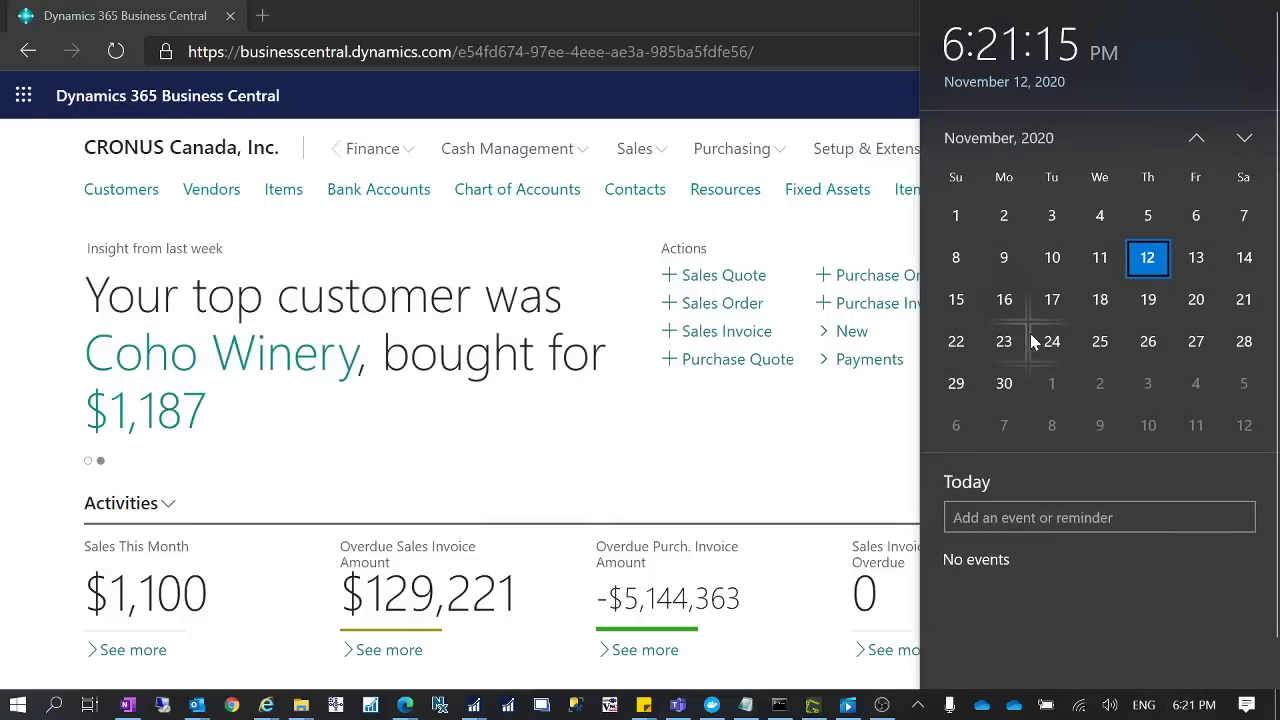
left_click(1196, 137)
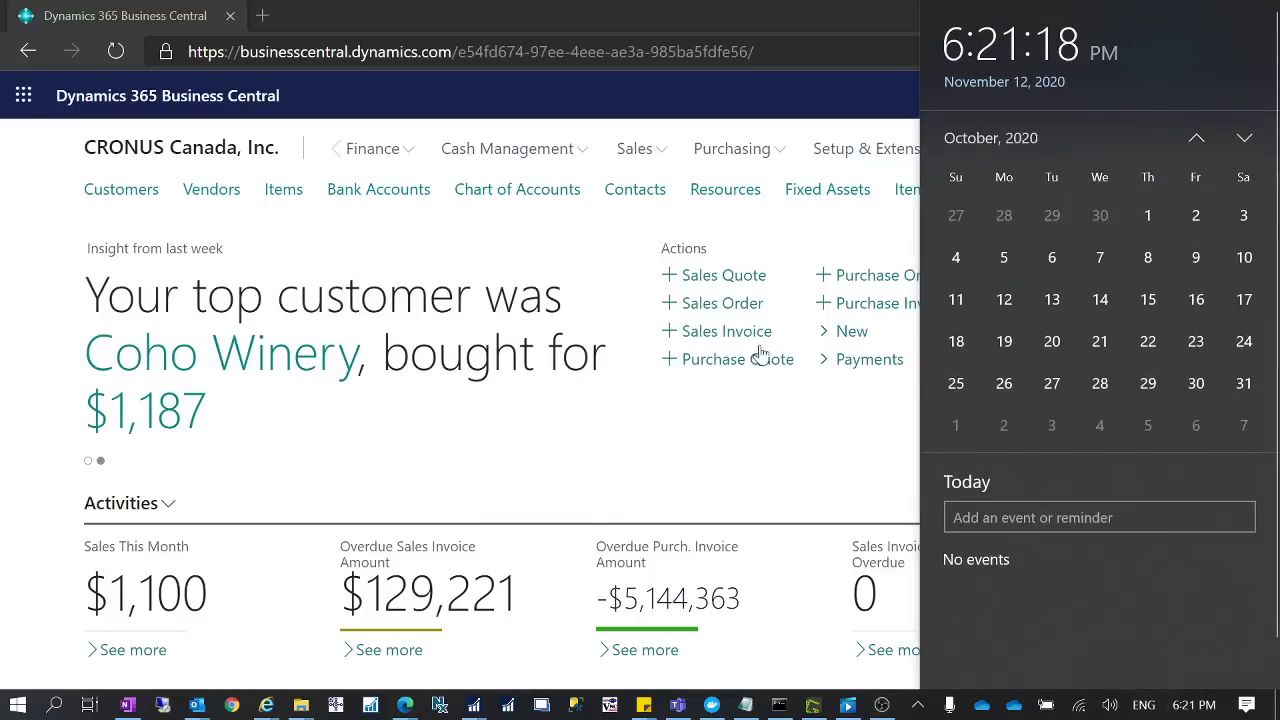
left_click(642, 488)
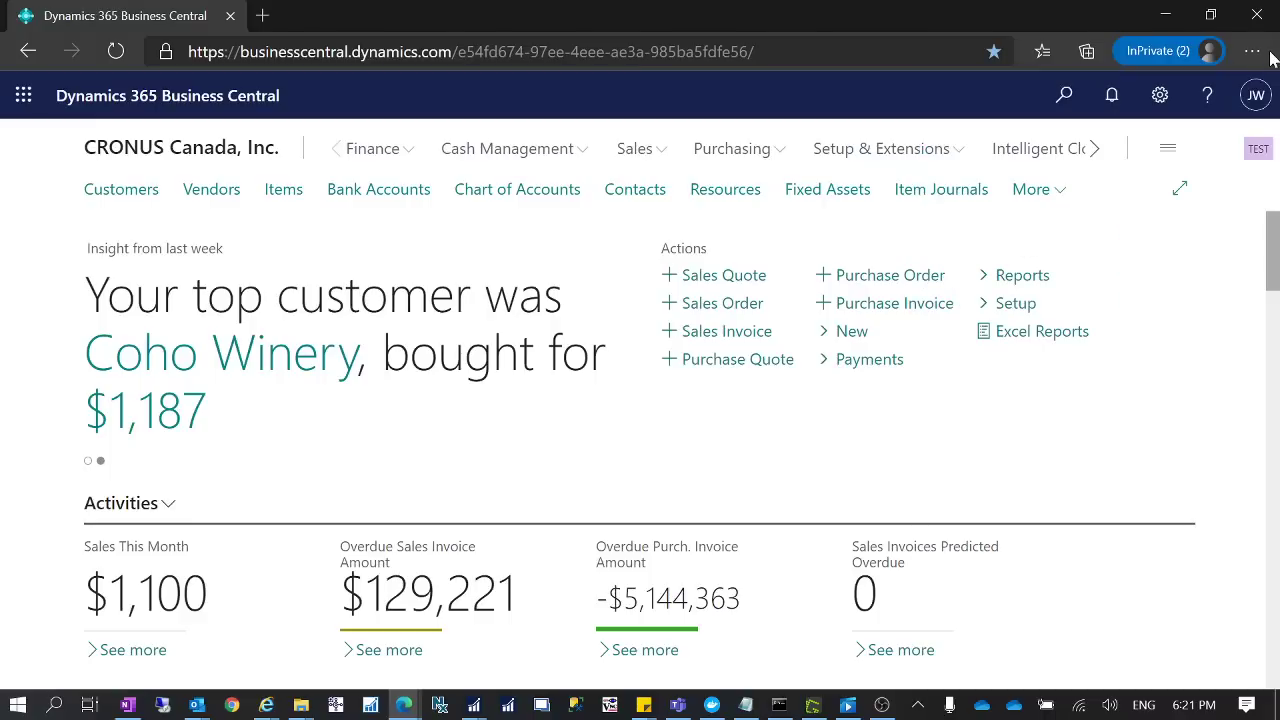
Step: Look up the Business Central version in the troubleshooting section of Help and Support and return to the home page
left_click(1207, 95)
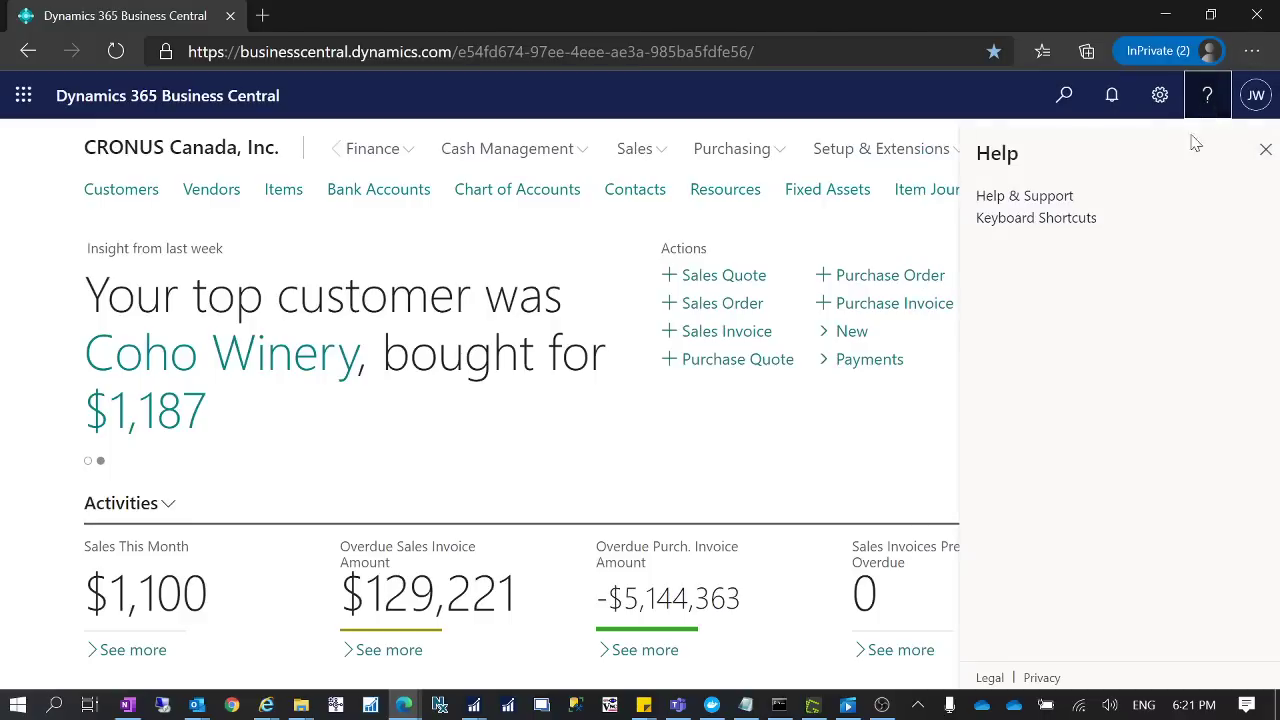
left_click(1057, 198)
scroll(529, 481, "down", 4)
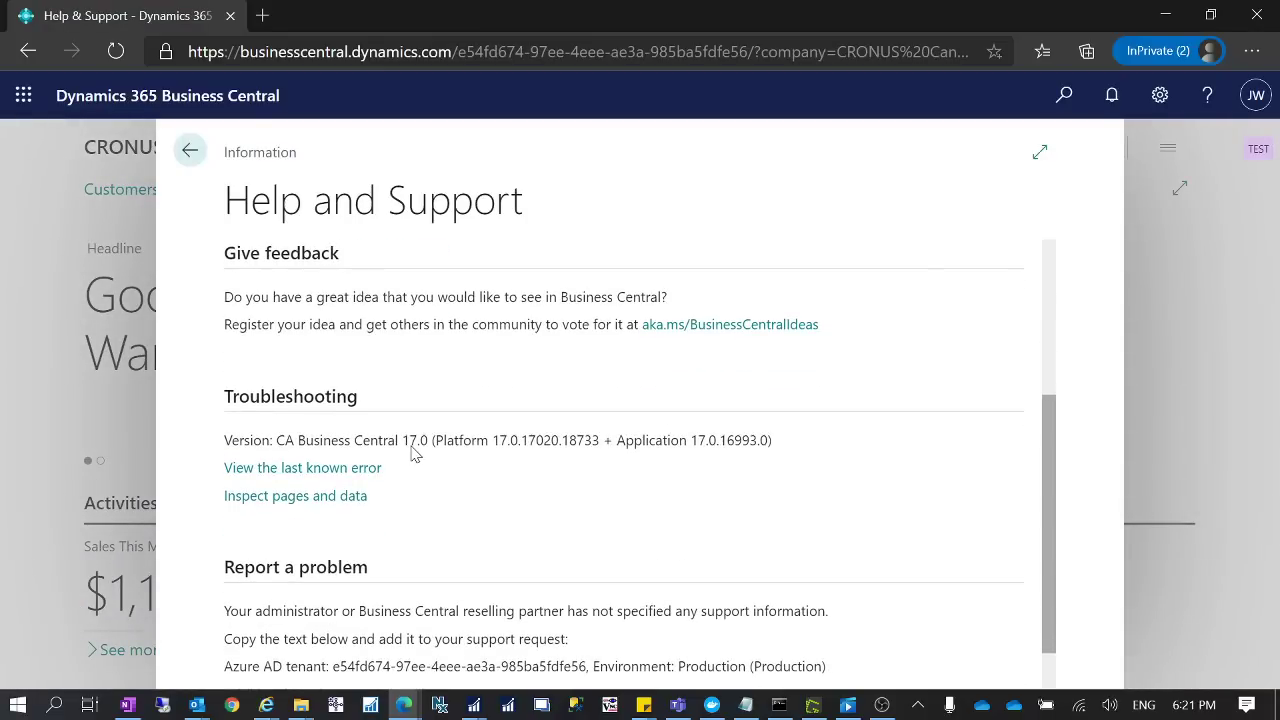
left_click(198, 156)
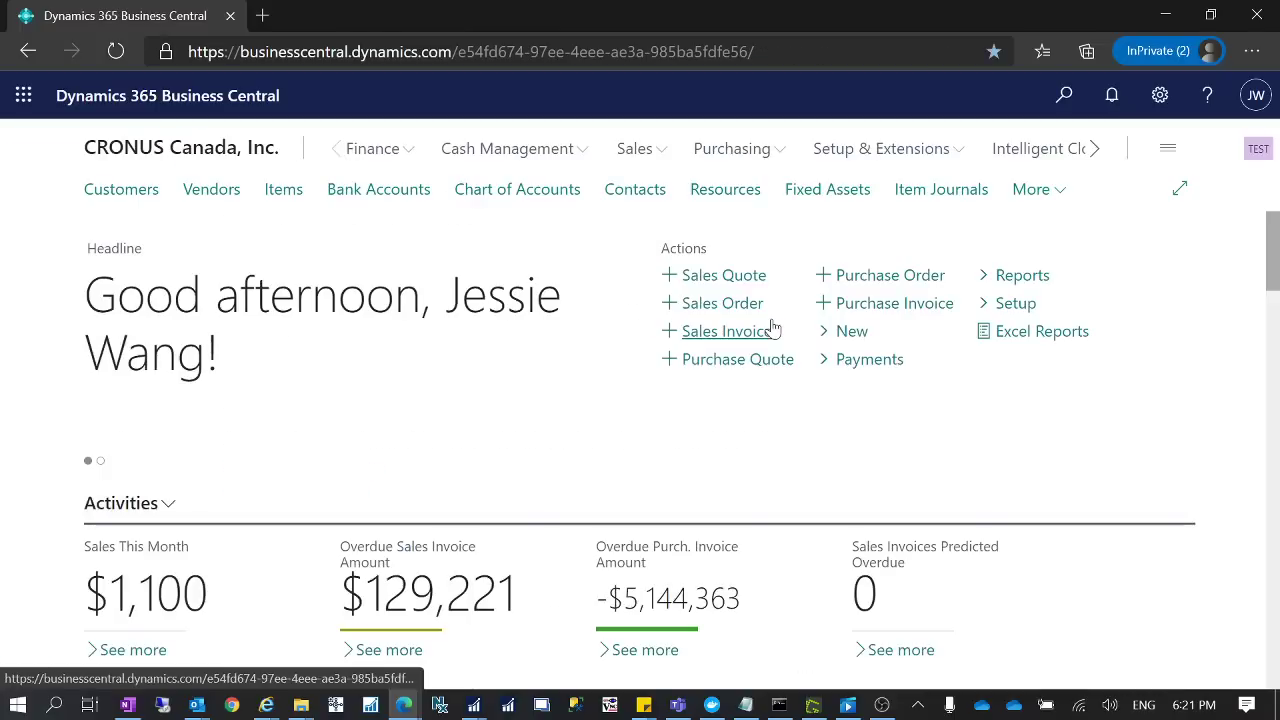
Step: Search for "feature" and open the Feature Management page
left_click(1064, 95)
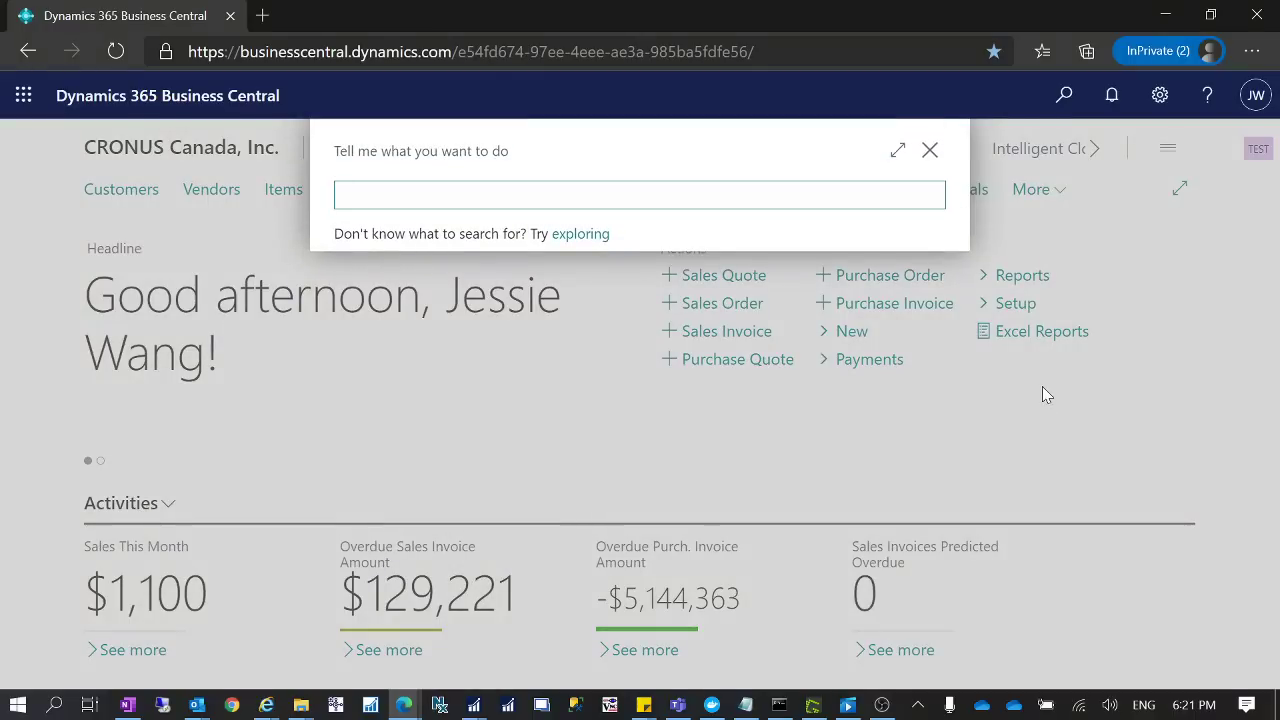
type("feature")
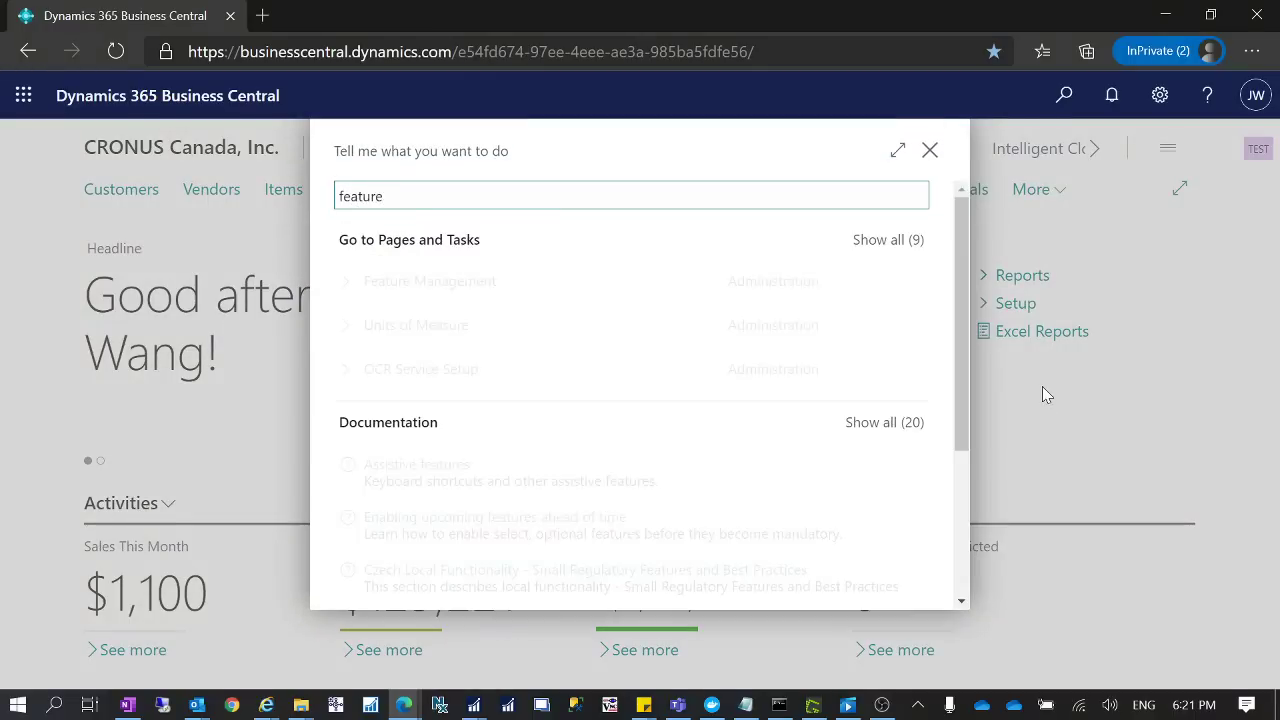
left_click(474, 286)
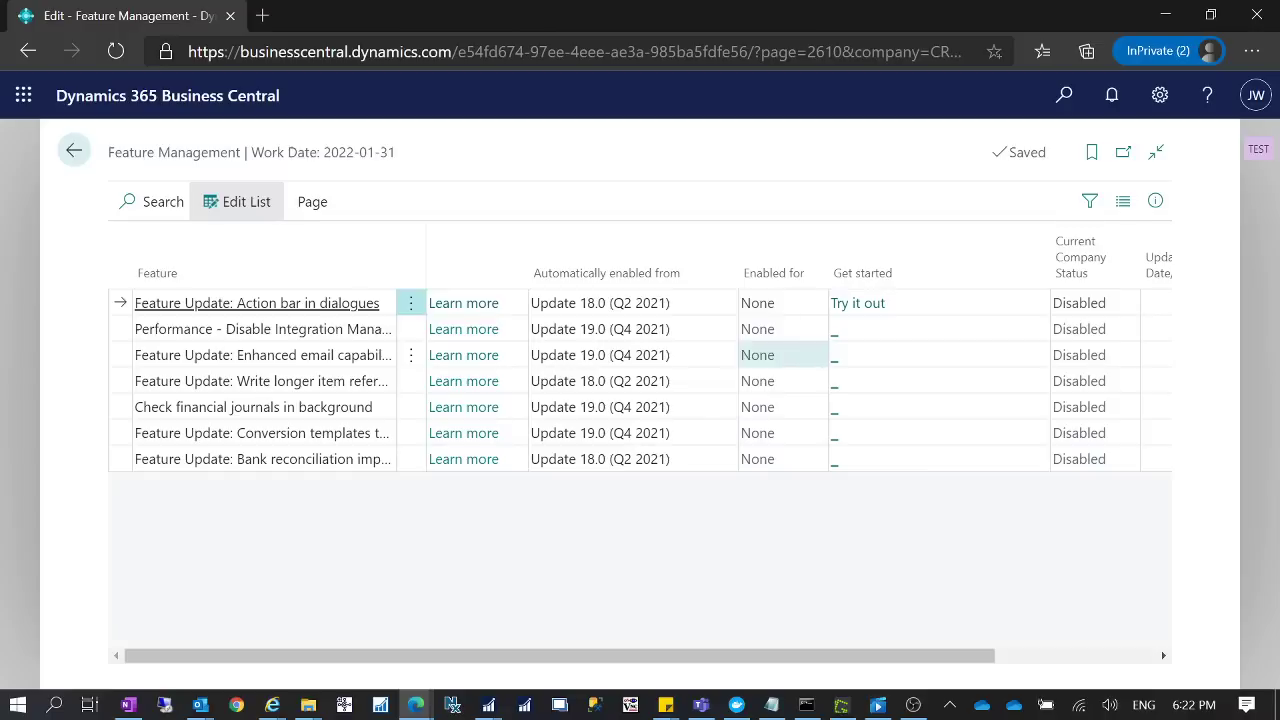
Step: Try to enable the enhanced email capabilities feature for All Users
left_click(820, 355)
left_click(820, 355)
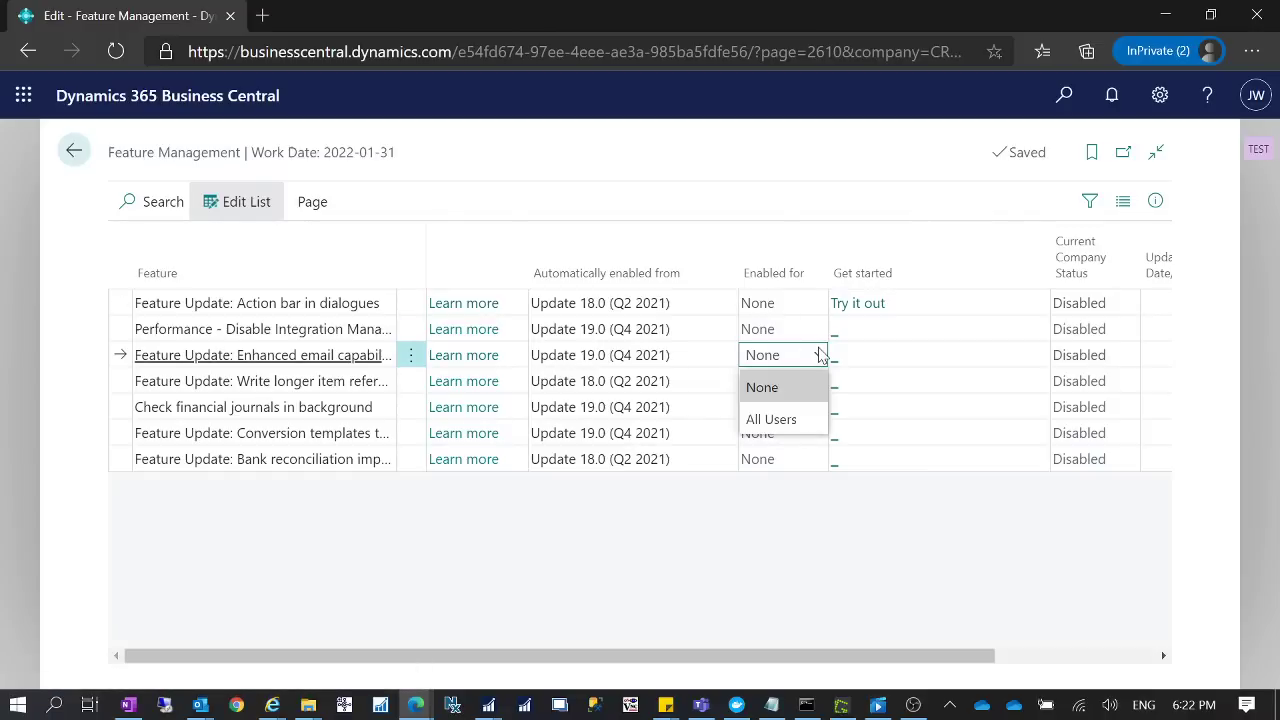
left_click(797, 420)
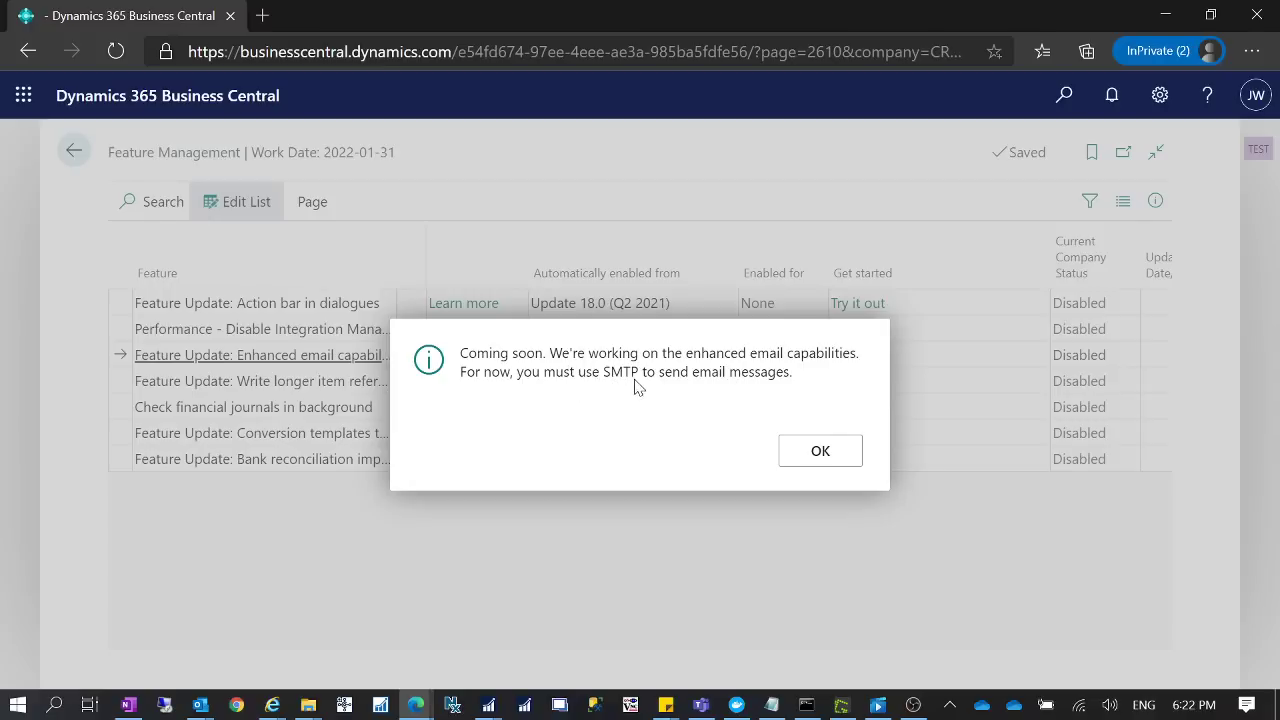
left_click(820, 451)
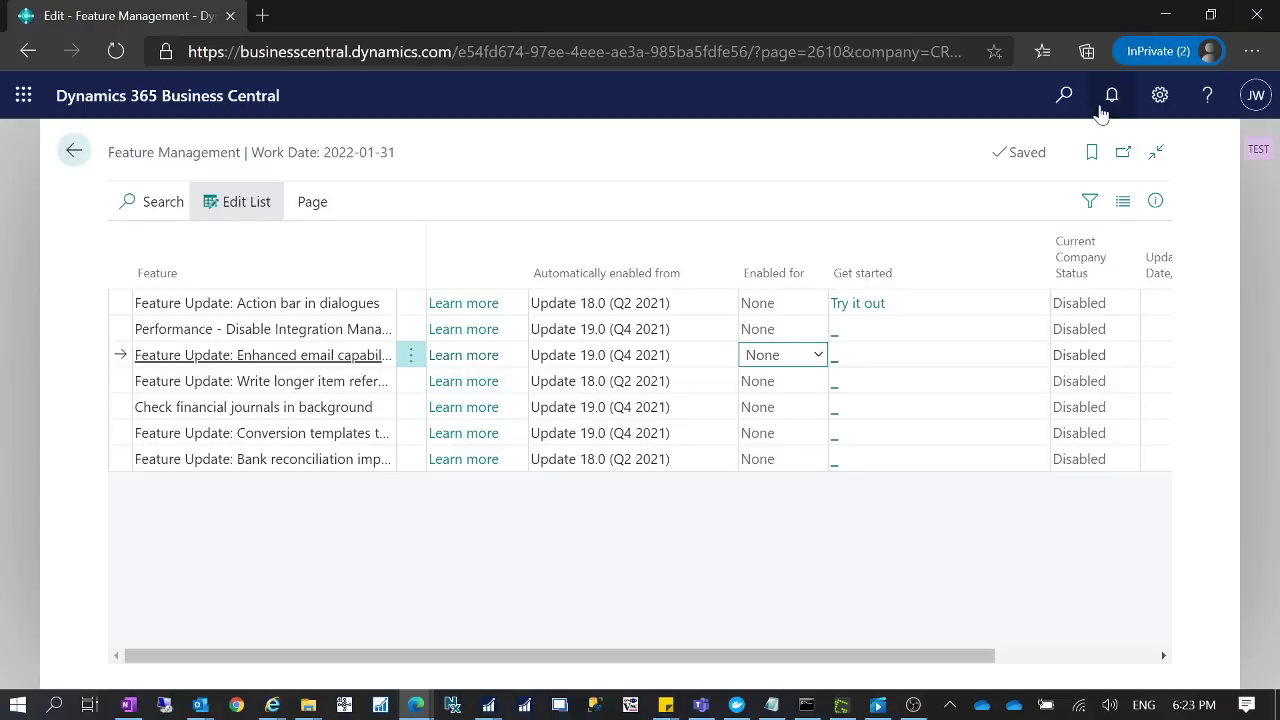
Step: Search for "email" and try to open the Email Accounts page
left_click(1062, 97)
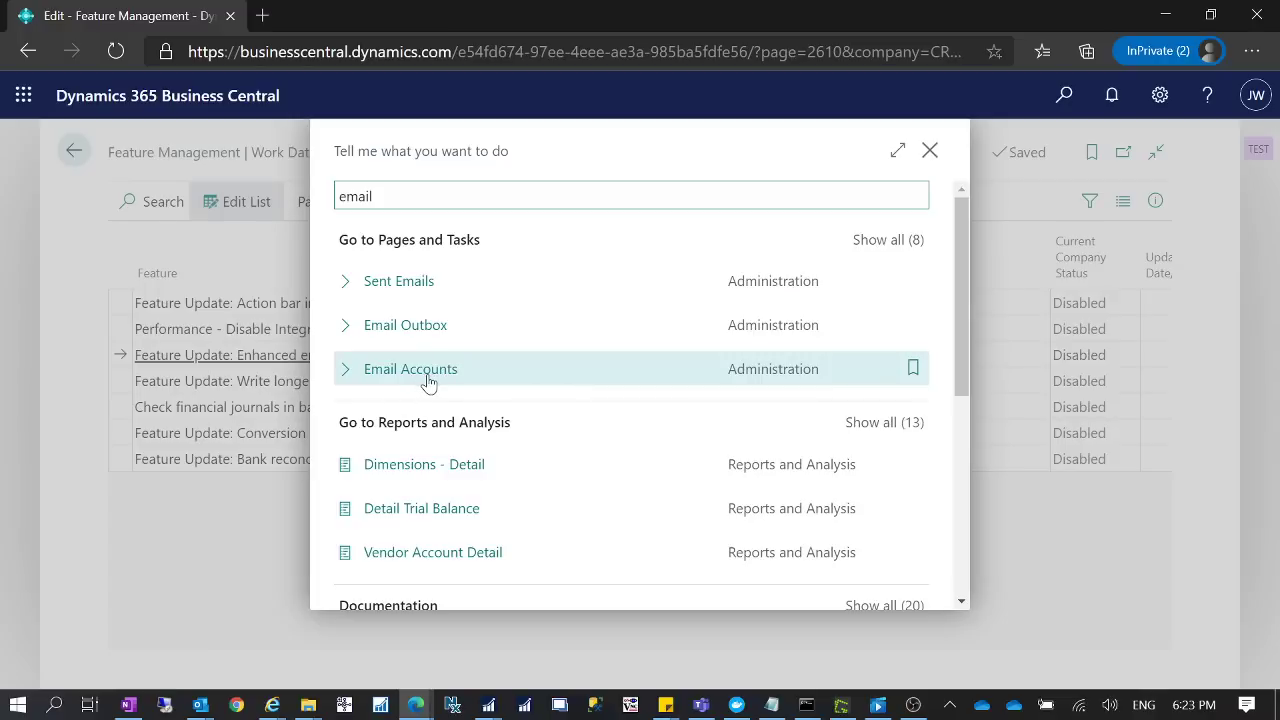
left_click(425, 382)
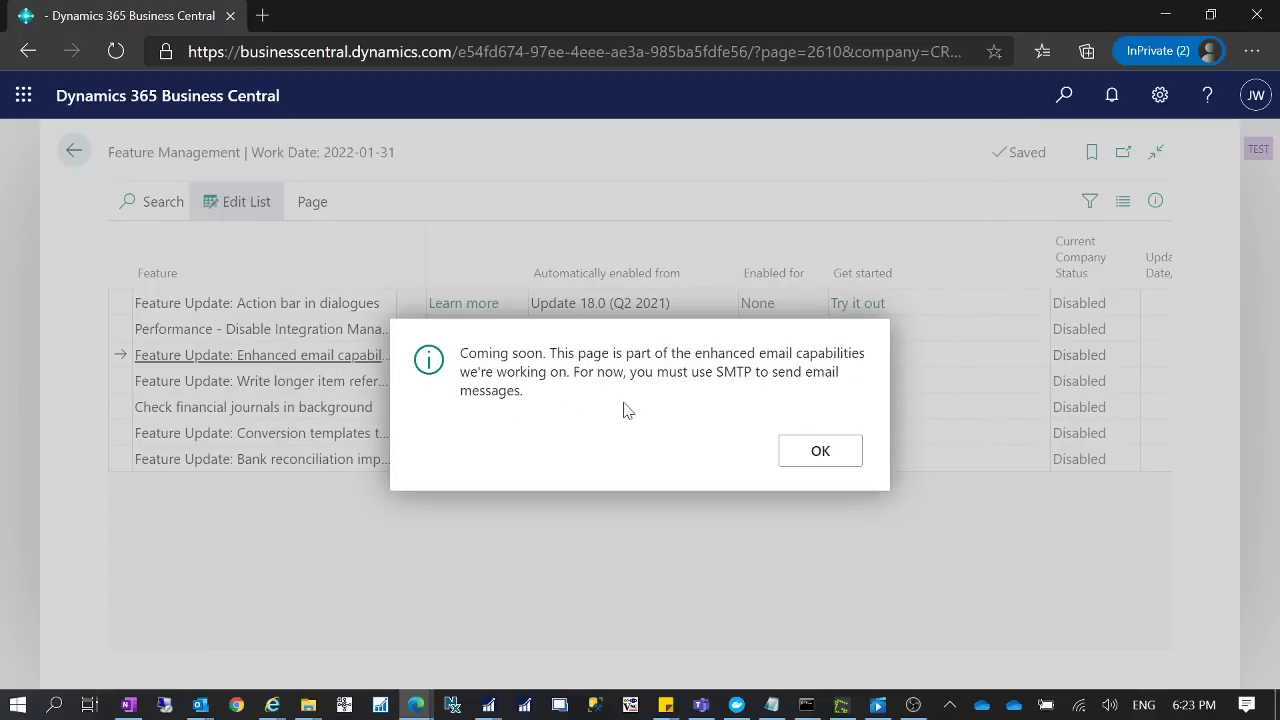
left_click(820, 455)
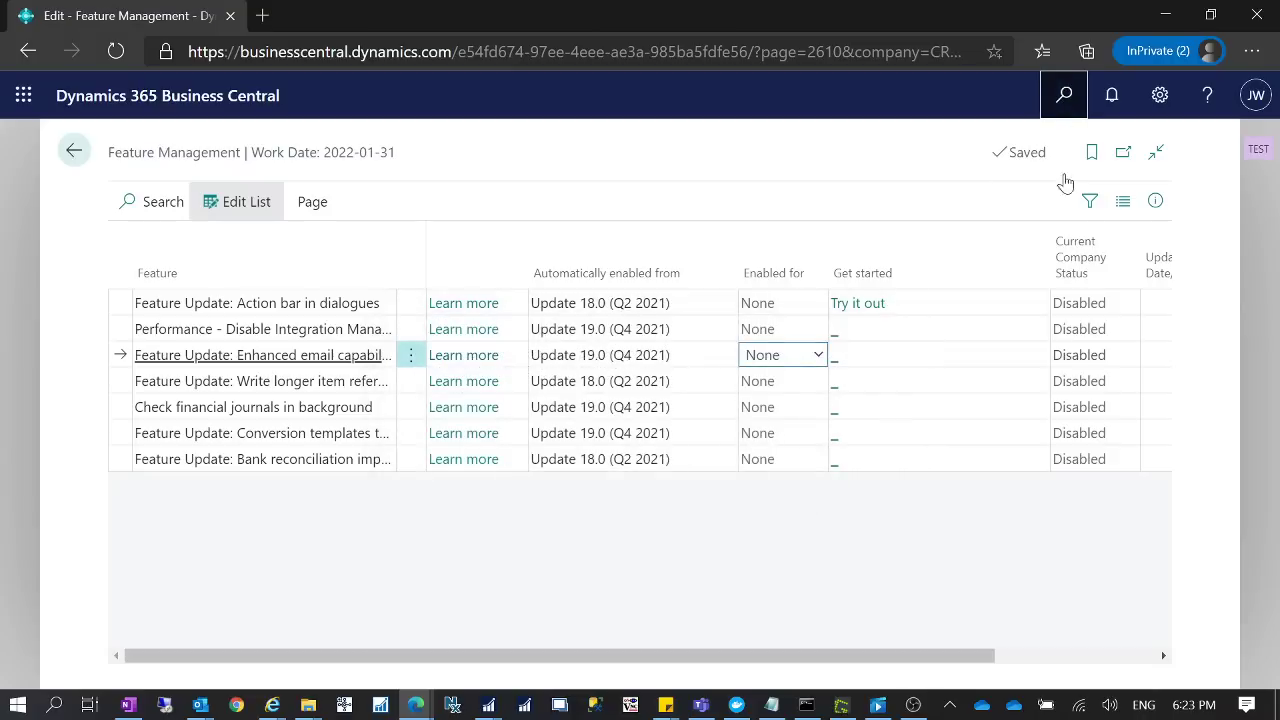
Step: Try to open the Email Outbox and Sent Emails pages from a search for "email"
left_click(1064, 95)
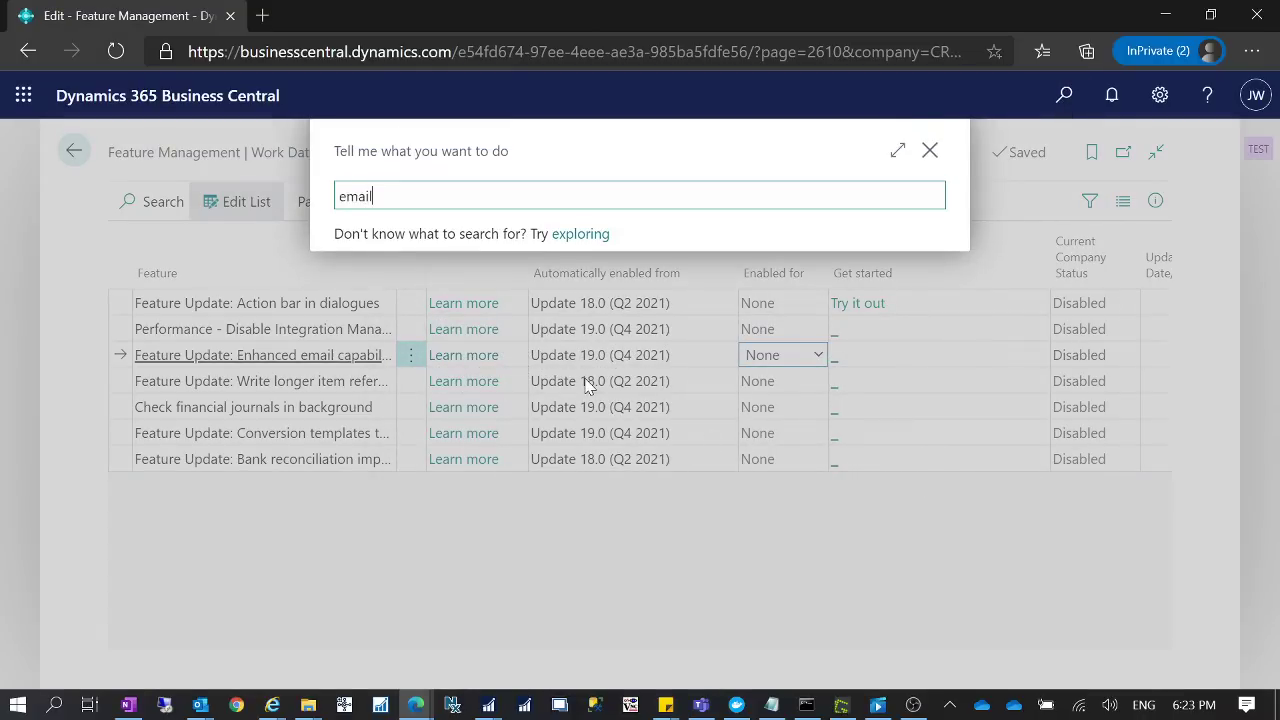
left_click(429, 331)
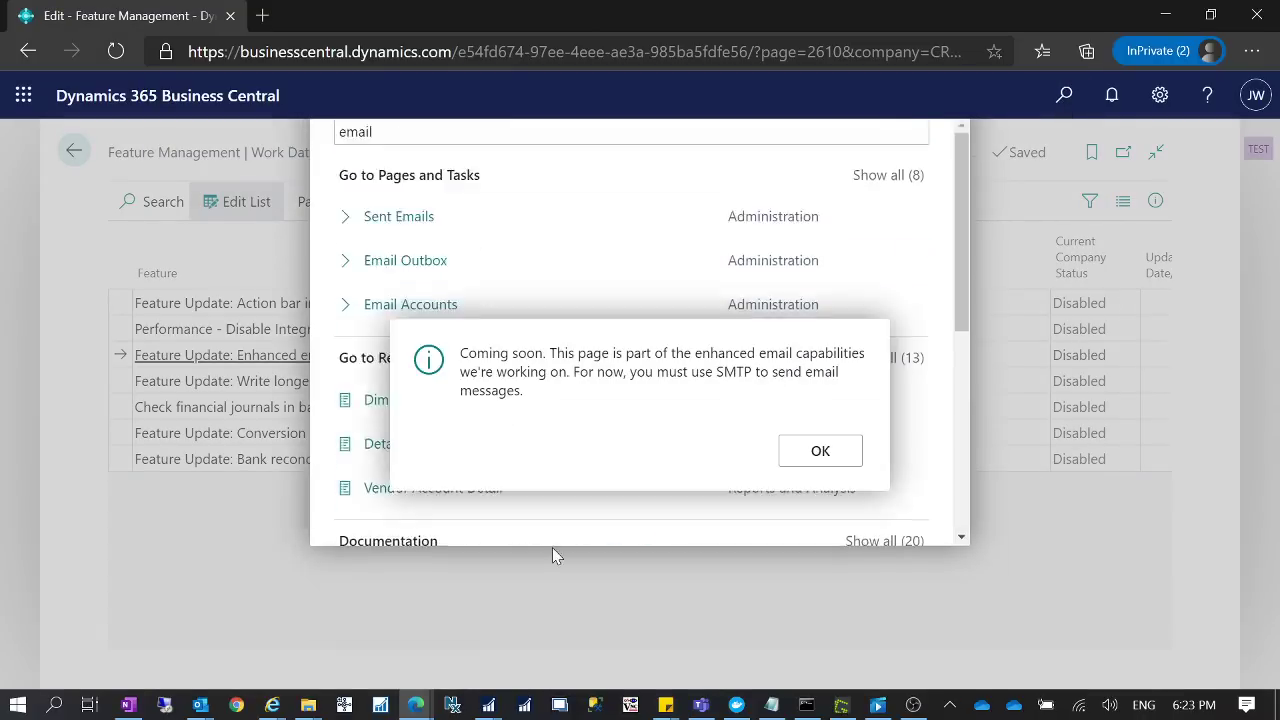
left_click(820, 451)
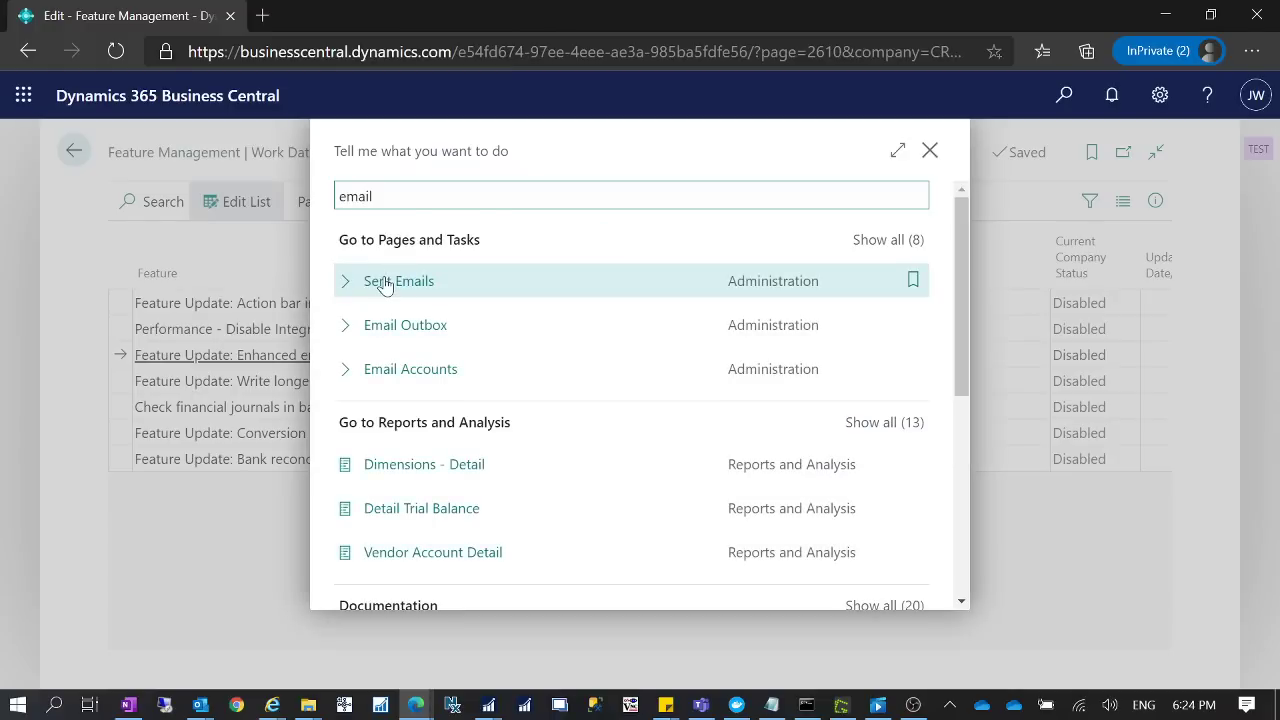
left_click(373, 282)
left_click(820, 455)
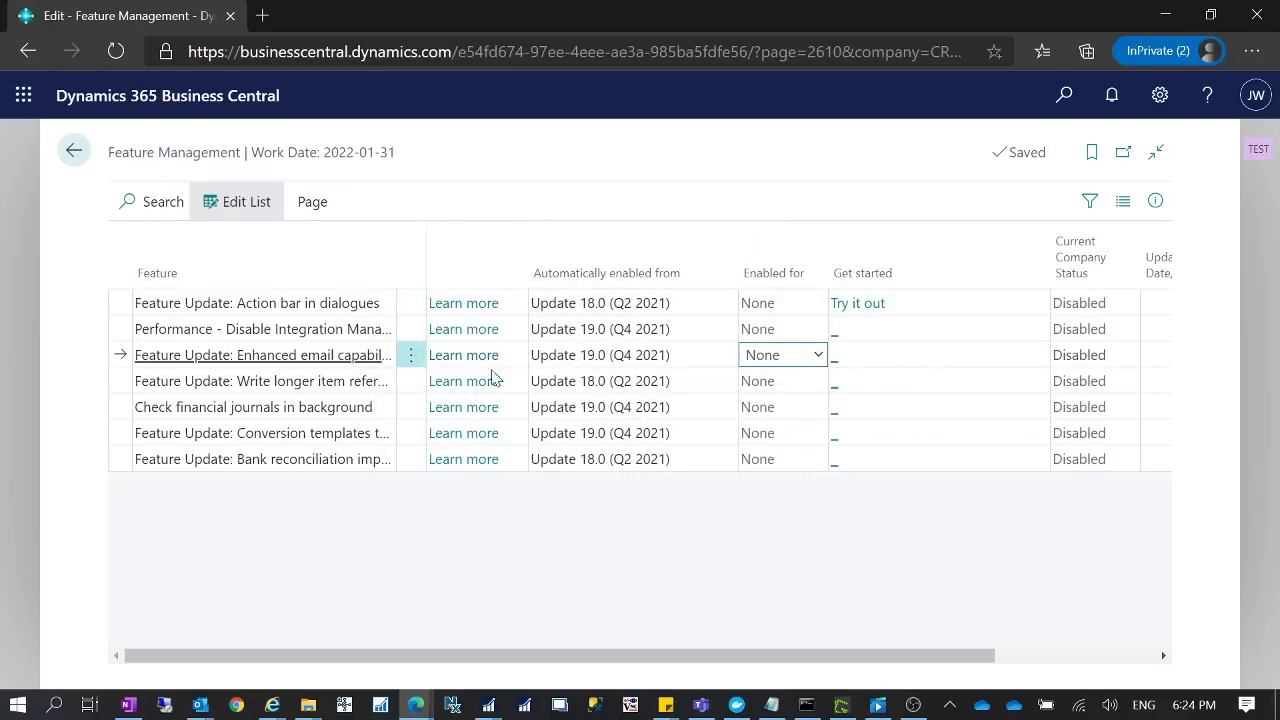
Step: Try once more to set the enhanced email capabilities feature to All Users
left_click(818, 355)
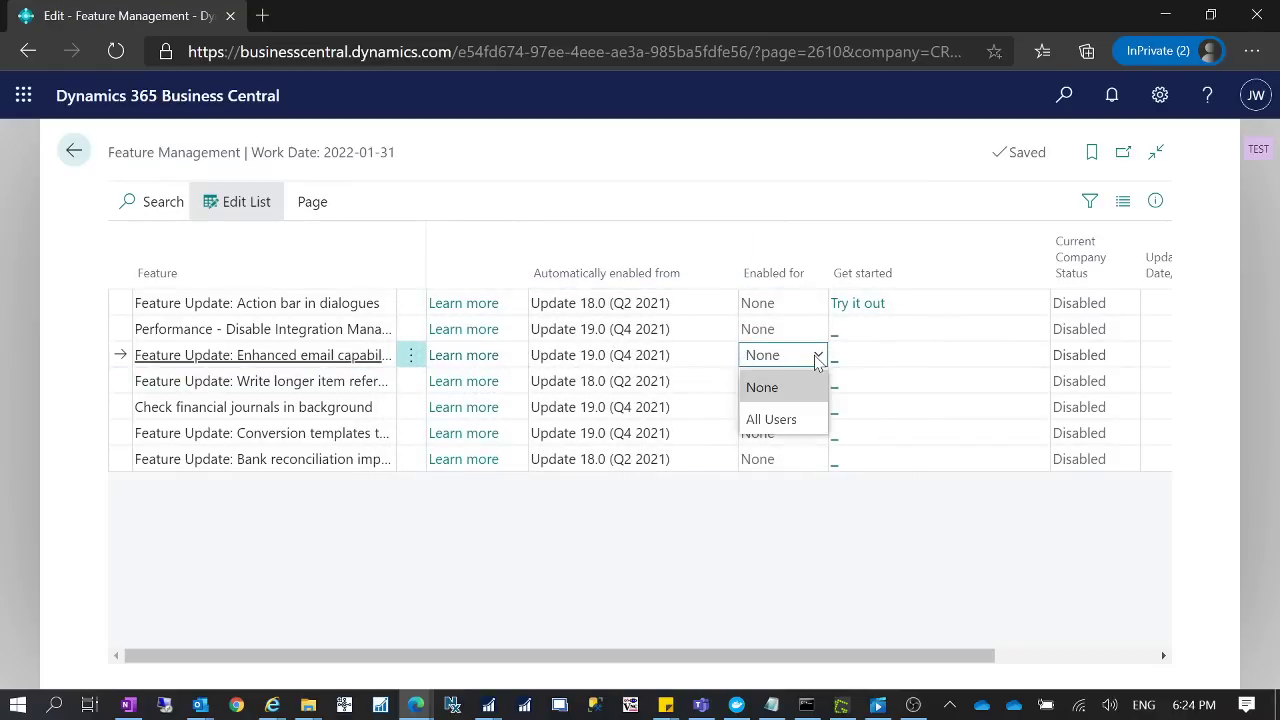
left_click(785, 424)
left_click(806, 450)
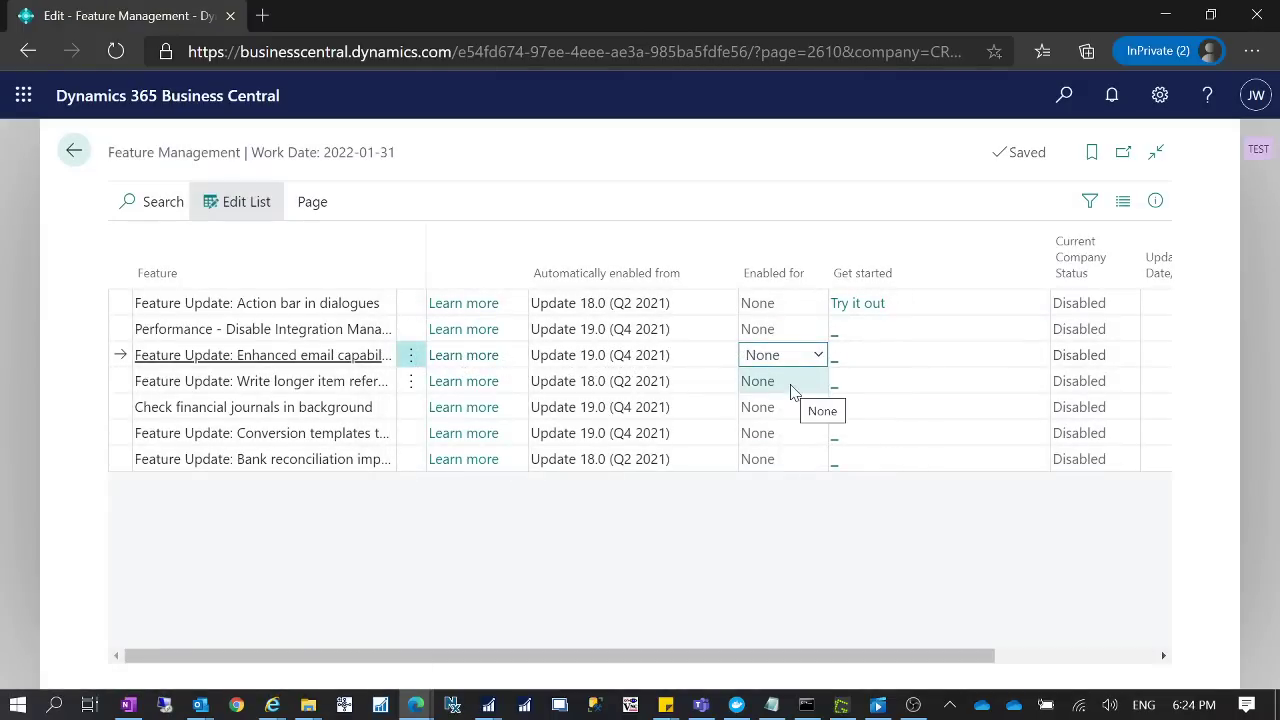
Step: Enable the "Action bar in dialogues" and "Performance - Disable Integration Management" features for All Users
left_click(797, 313)
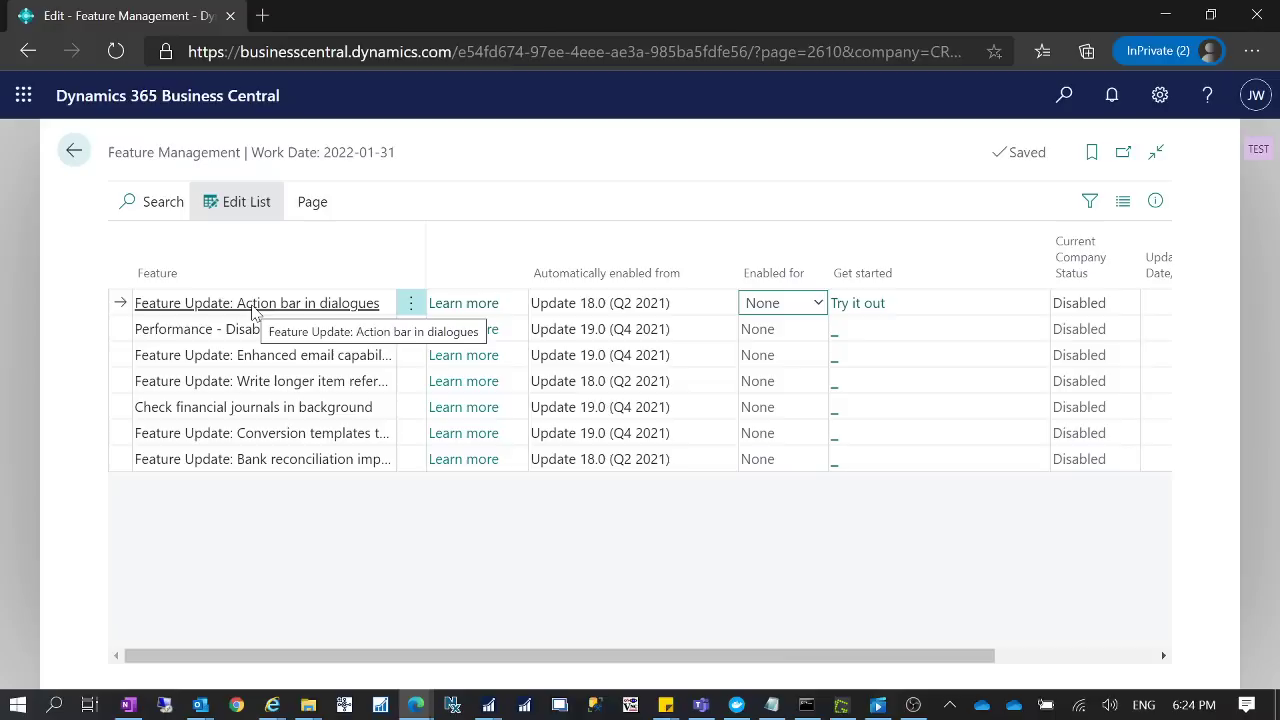
left_click(817, 304)
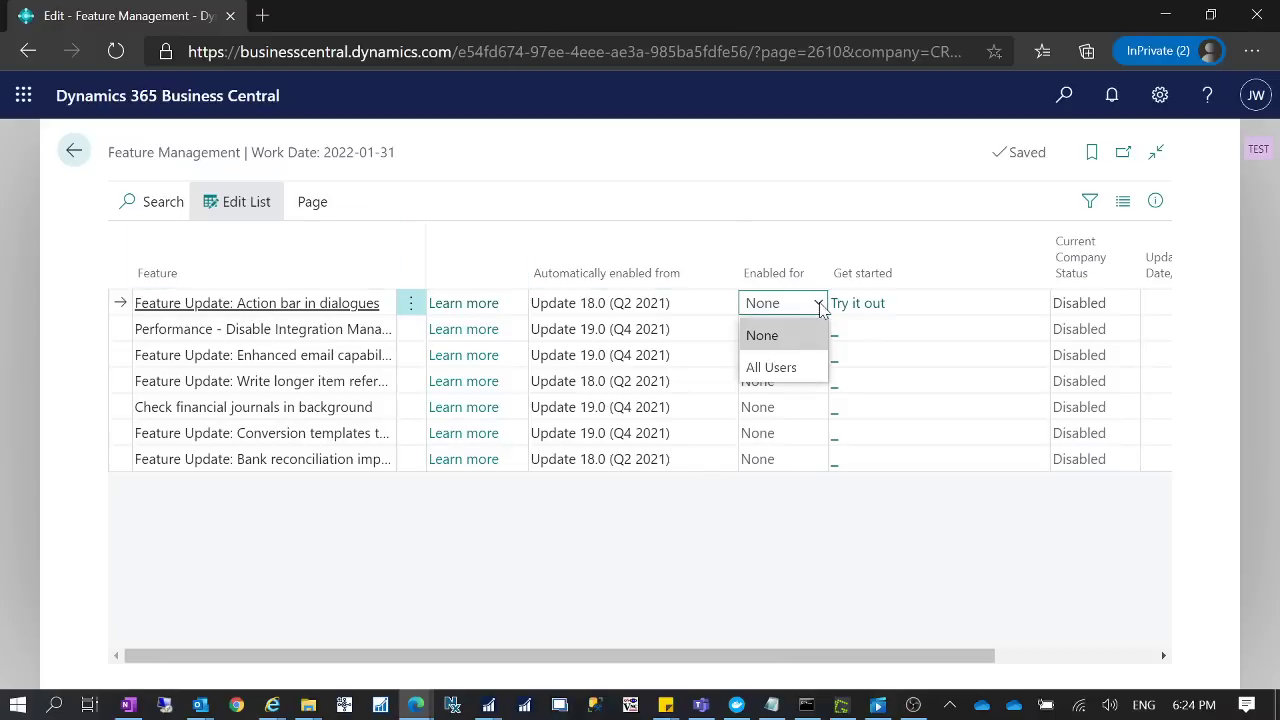
left_click(775, 368)
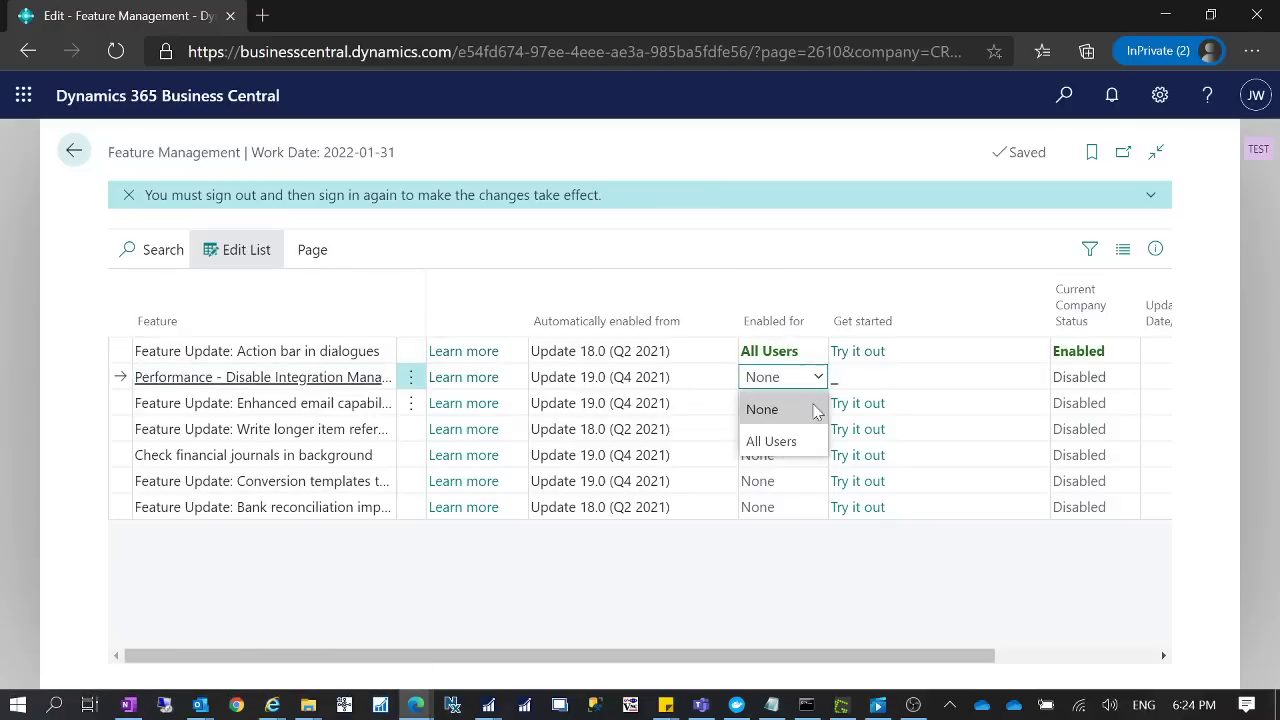
left_click(771, 441)
key("Tab")
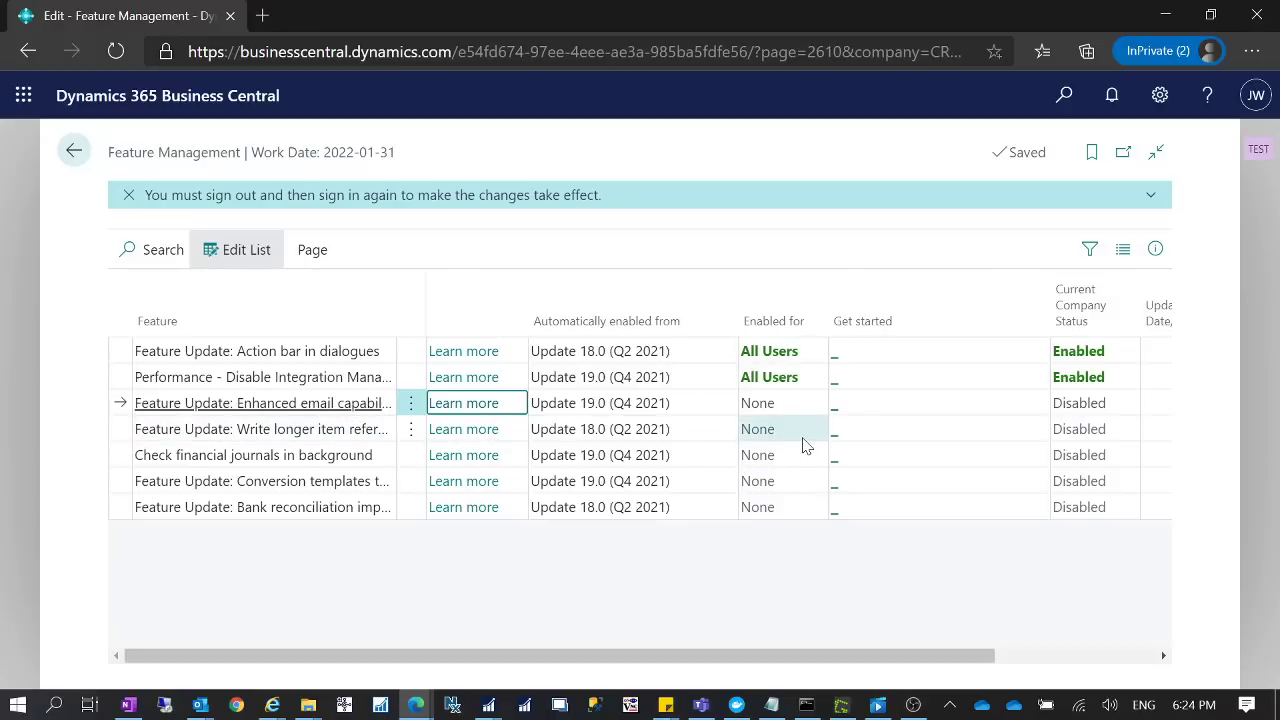
Step: Set the feature update for writing longer item references to All Users and accept its data update, continuing to the run options
left_click(818, 437)
left_click(818, 430)
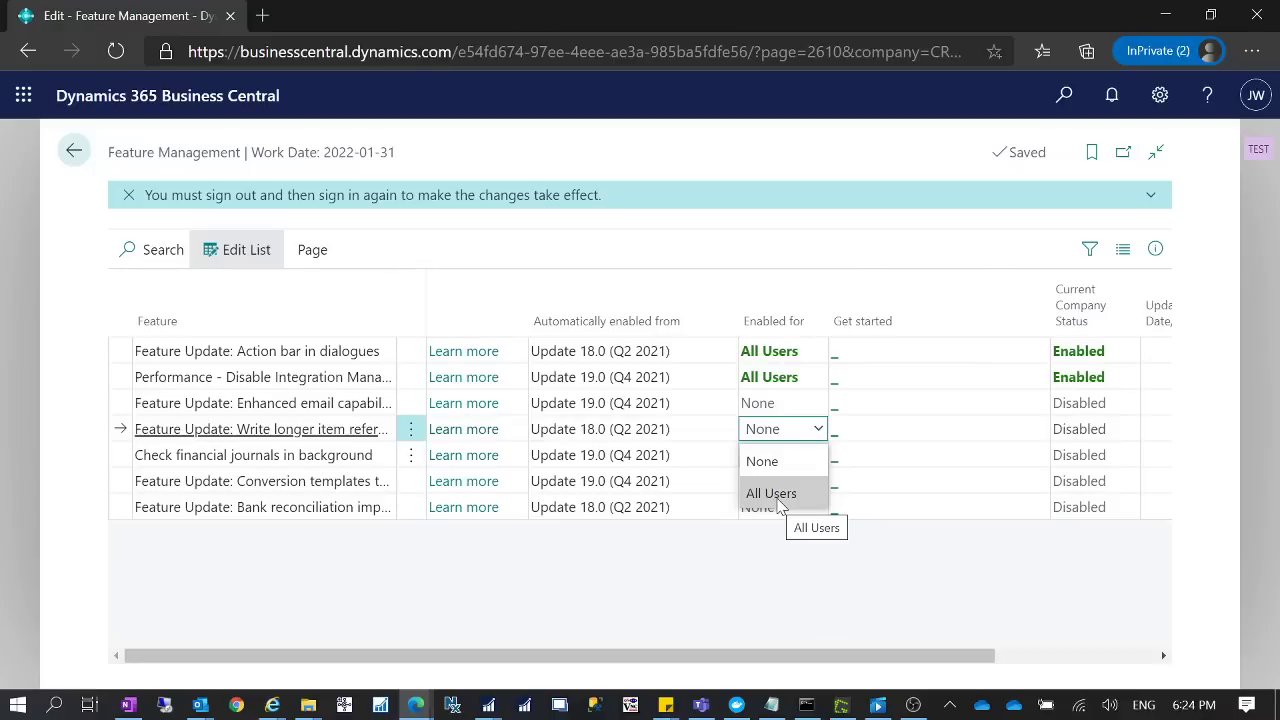
left_click(779, 500)
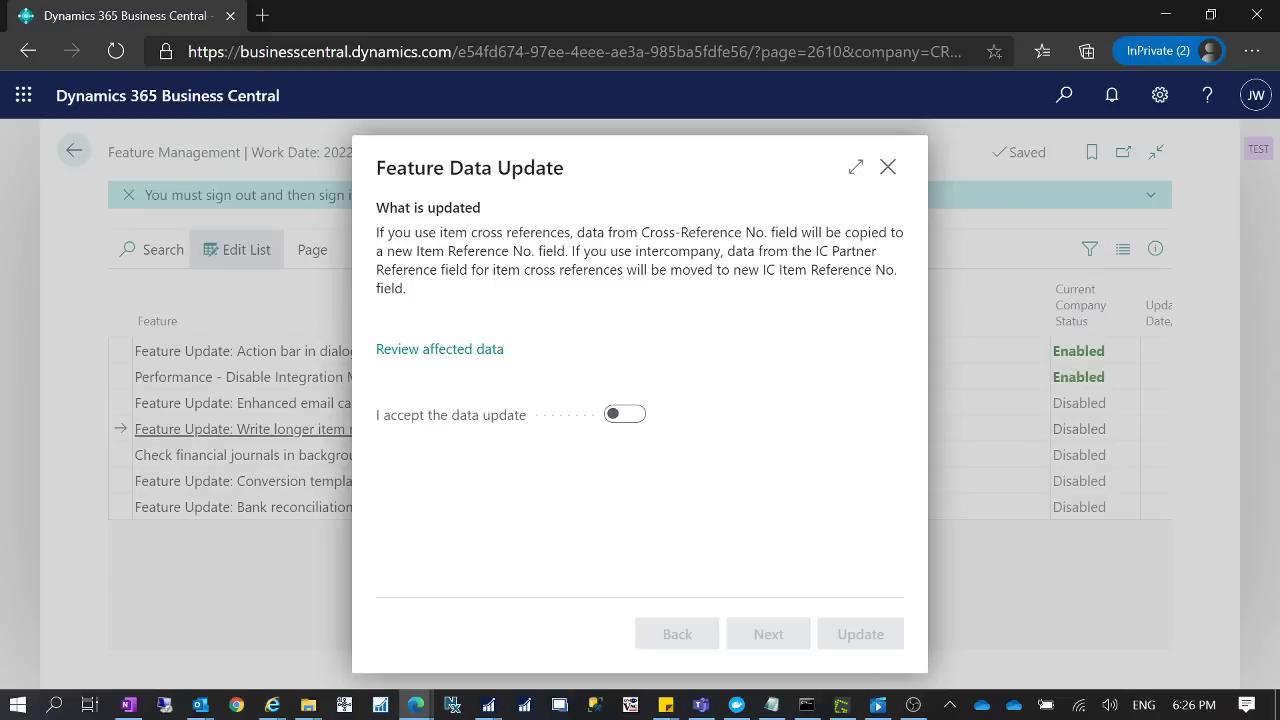
left_click(630, 416)
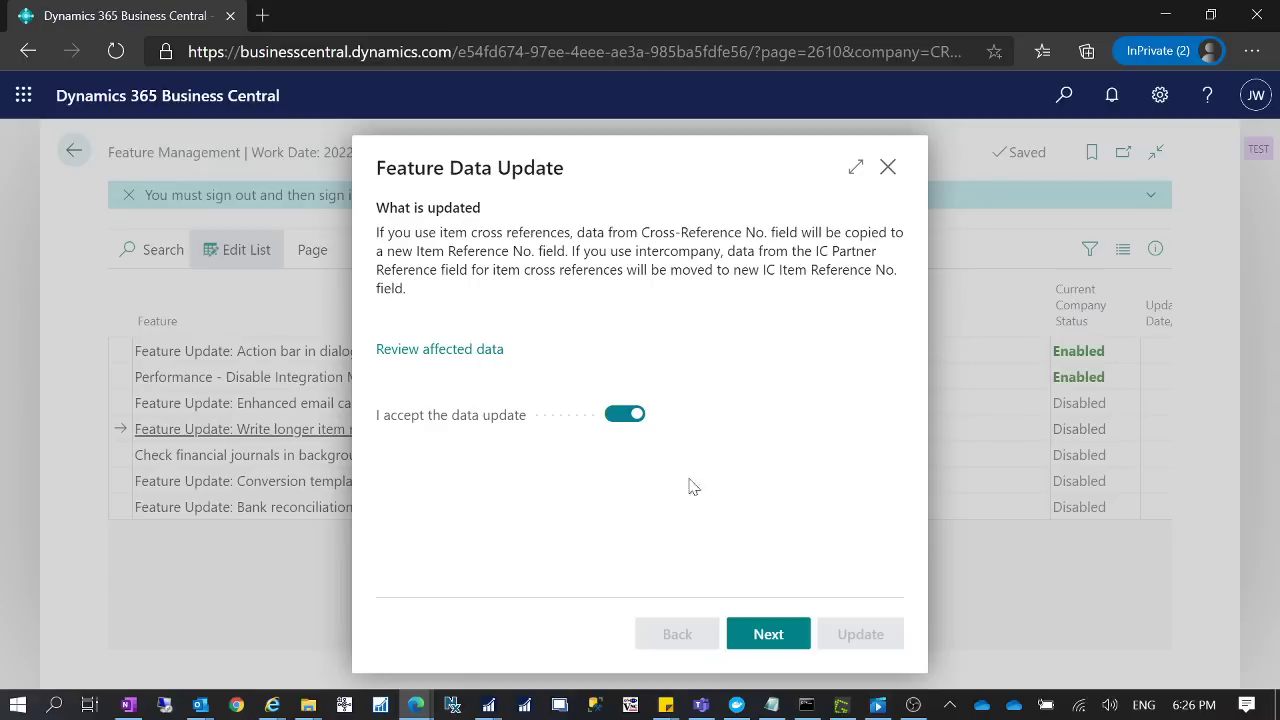
left_click(778, 641)
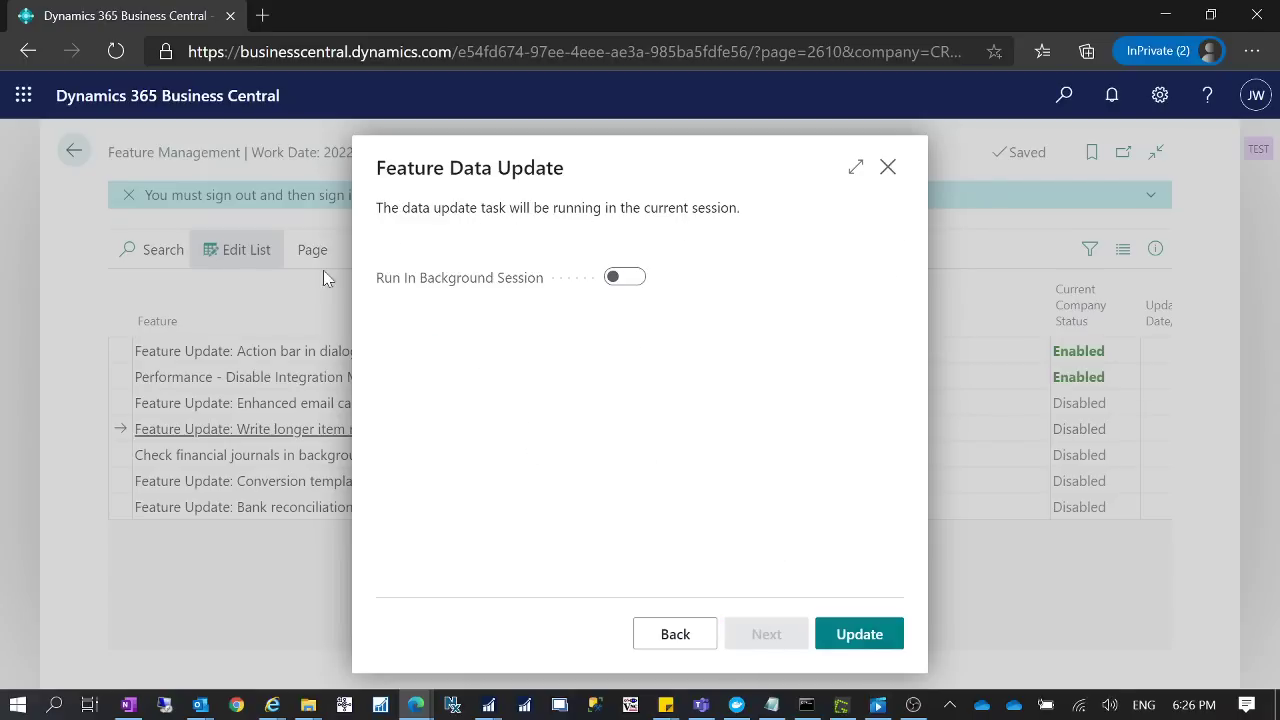
Step: Set the data update to run in a background session and choose 2020-11-12 as its start date
mouse_move(405, 282)
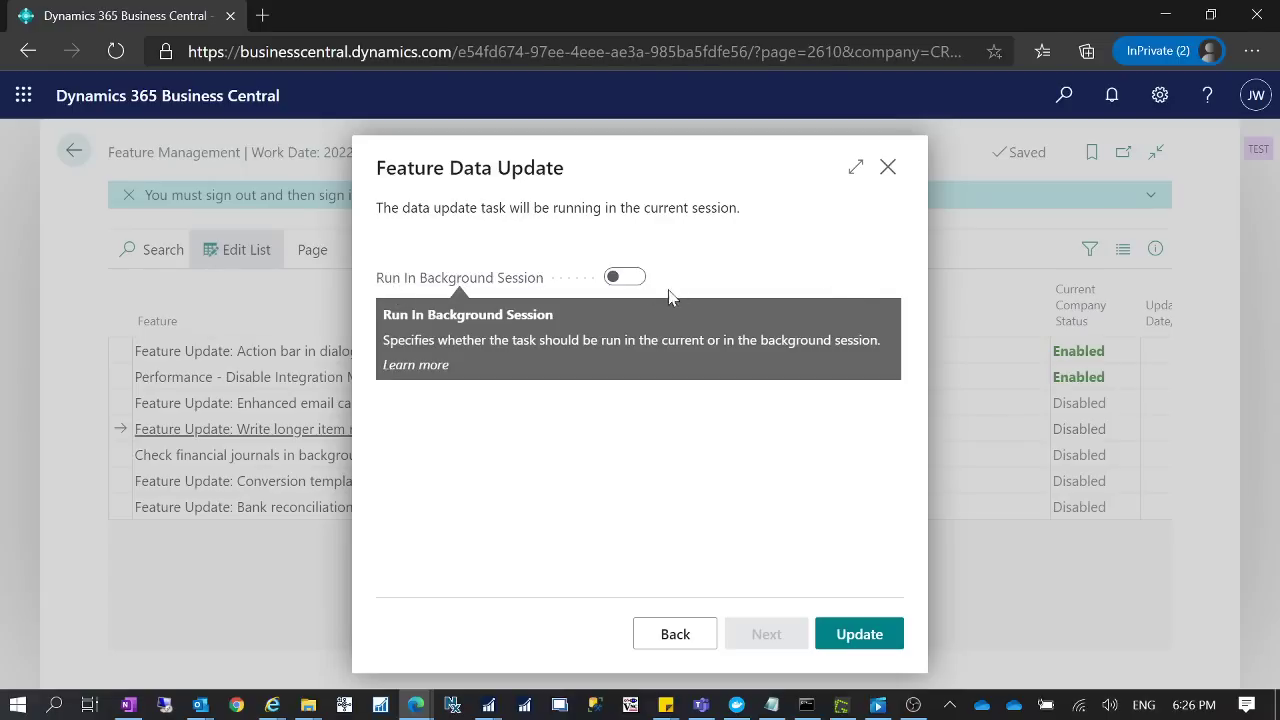
left_click(635, 277)
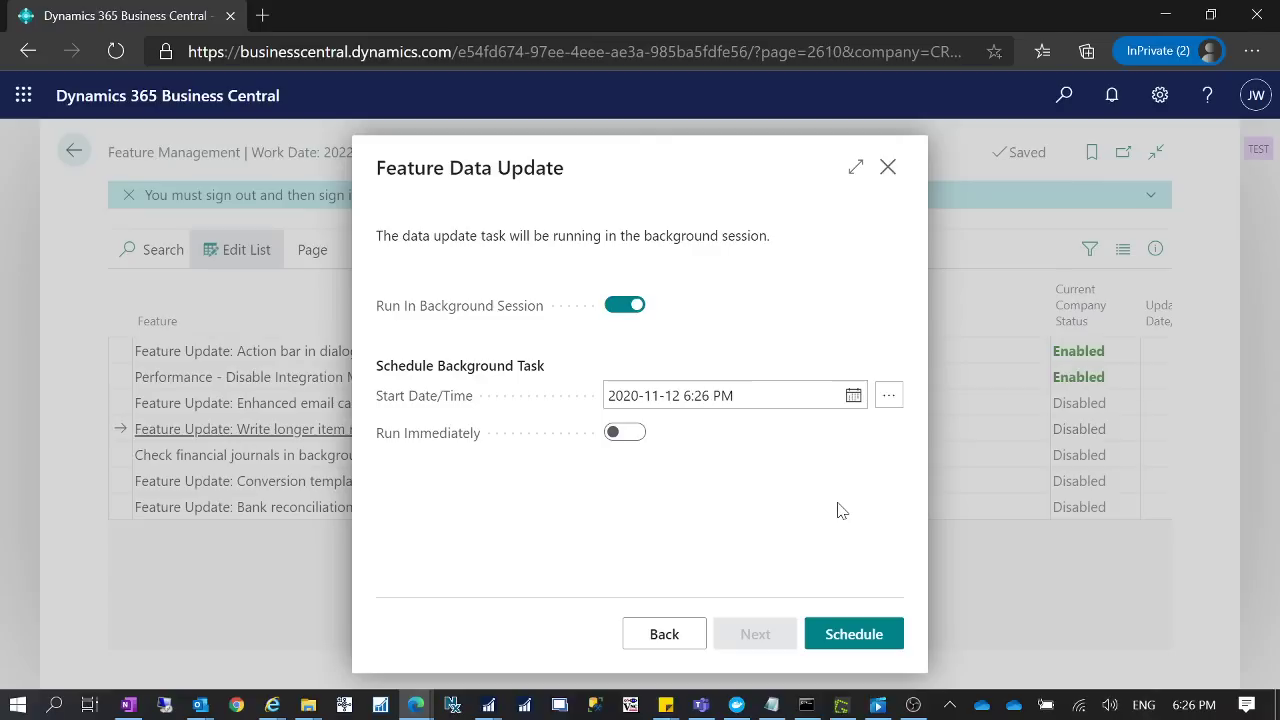
left_click(853, 397)
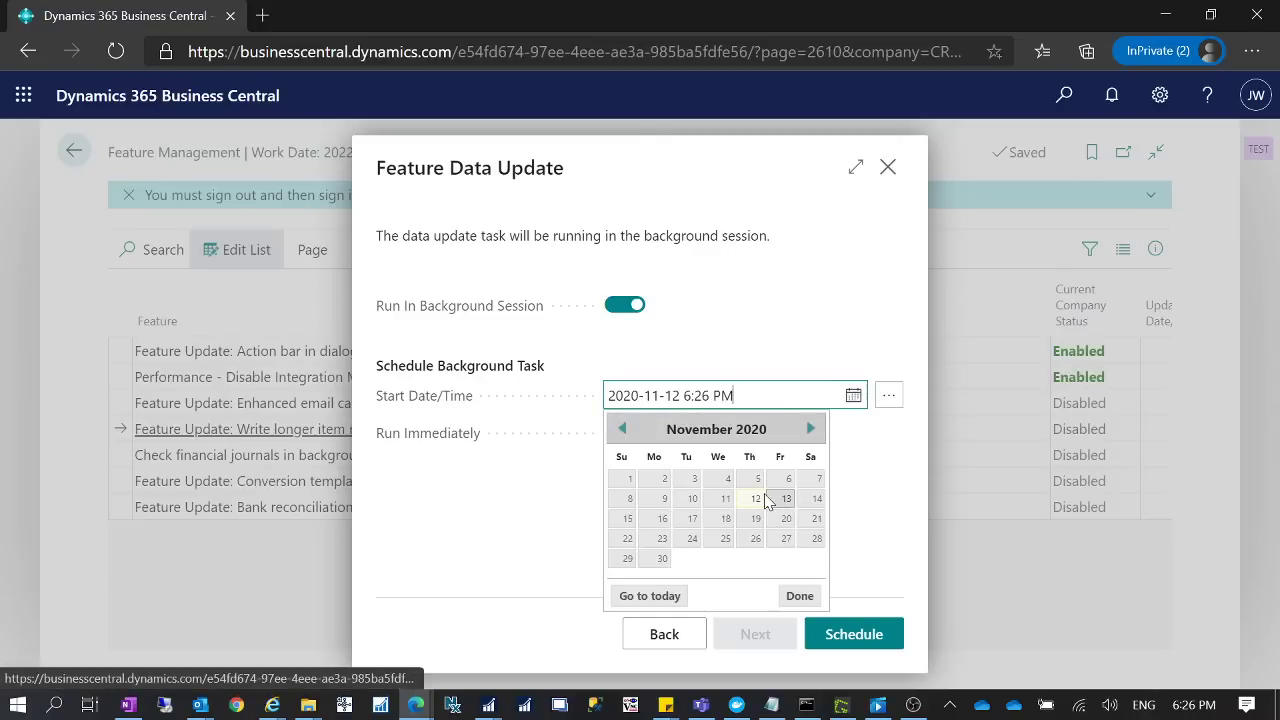
left_click(755, 500)
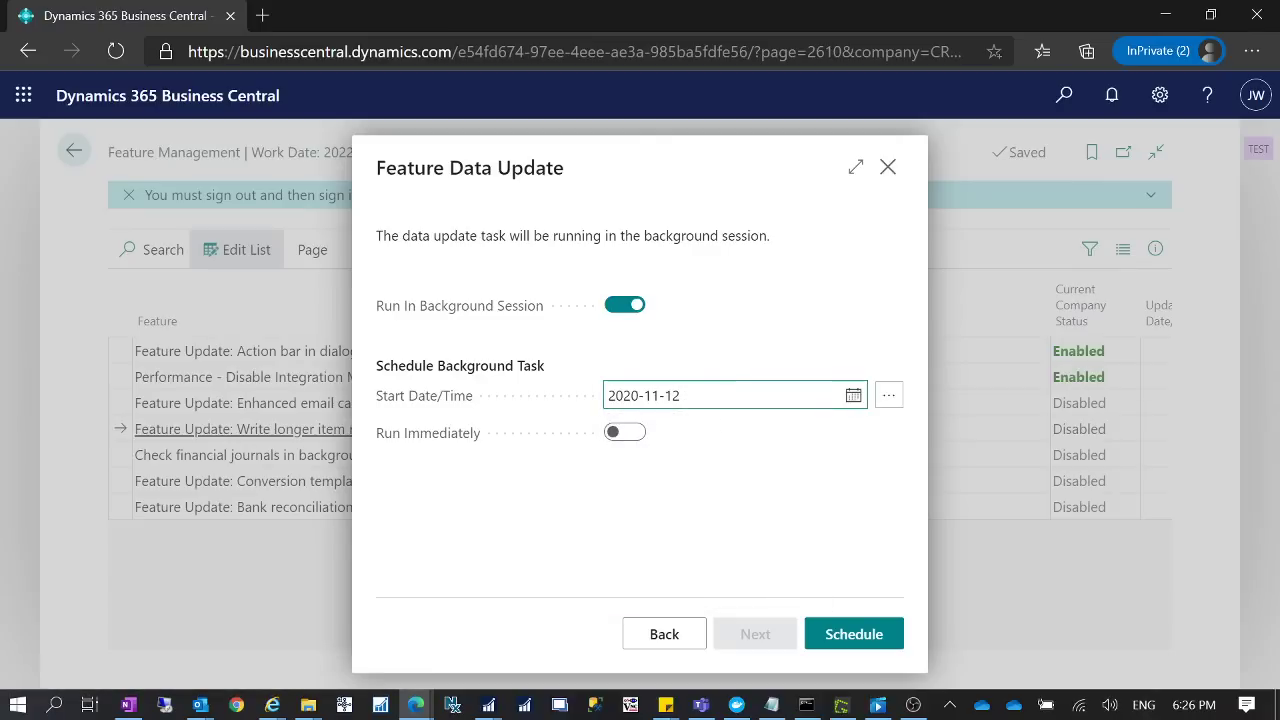
left_click(1194, 705)
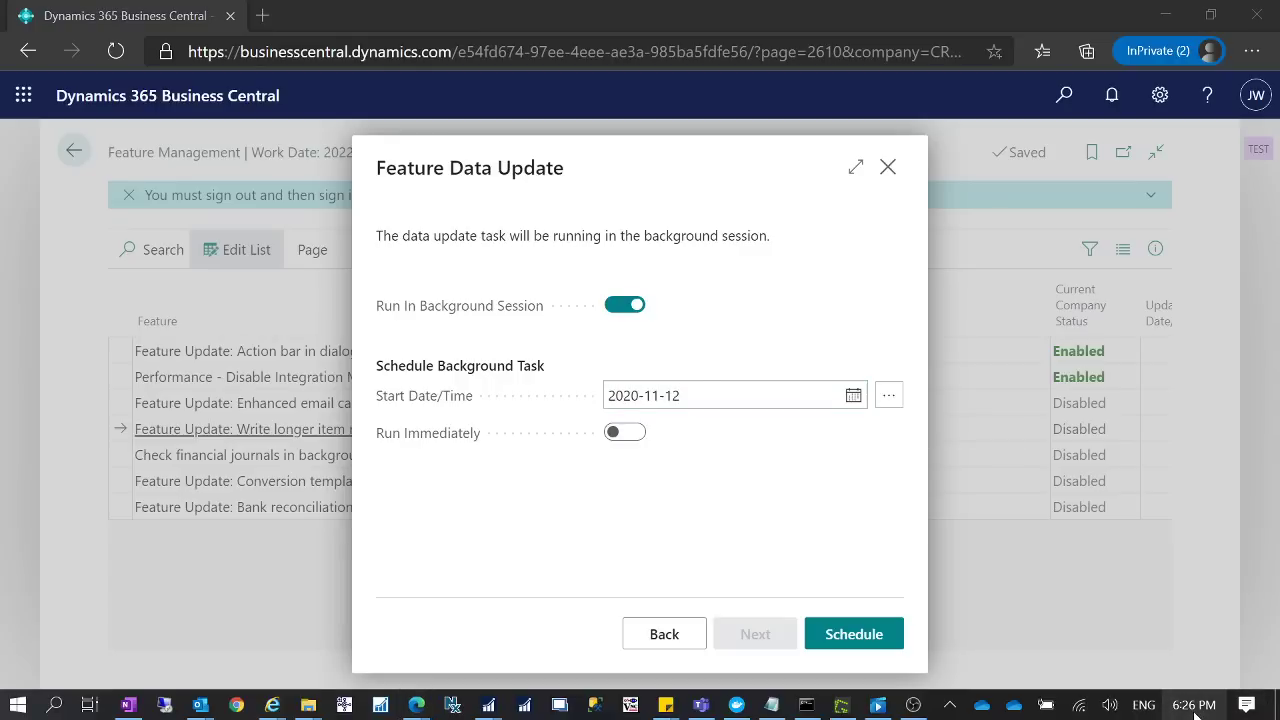
left_click(790, 500)
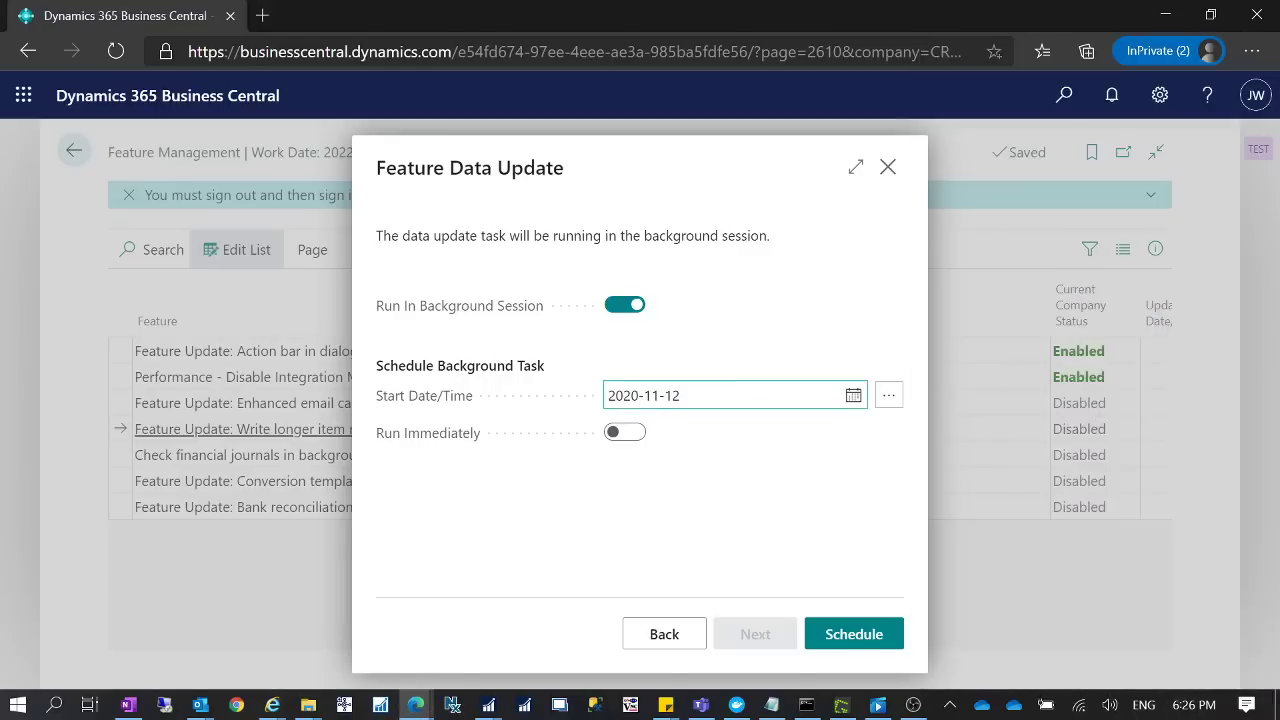
left_click(854, 396)
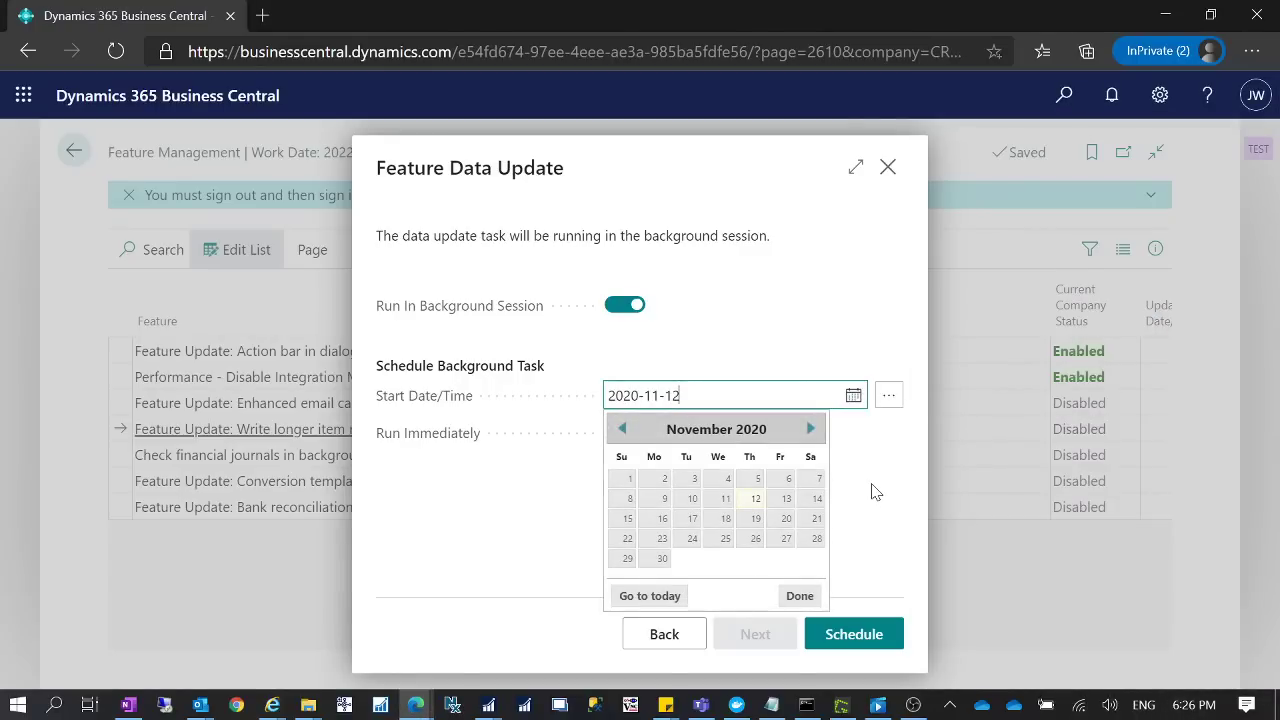
key("Tab")
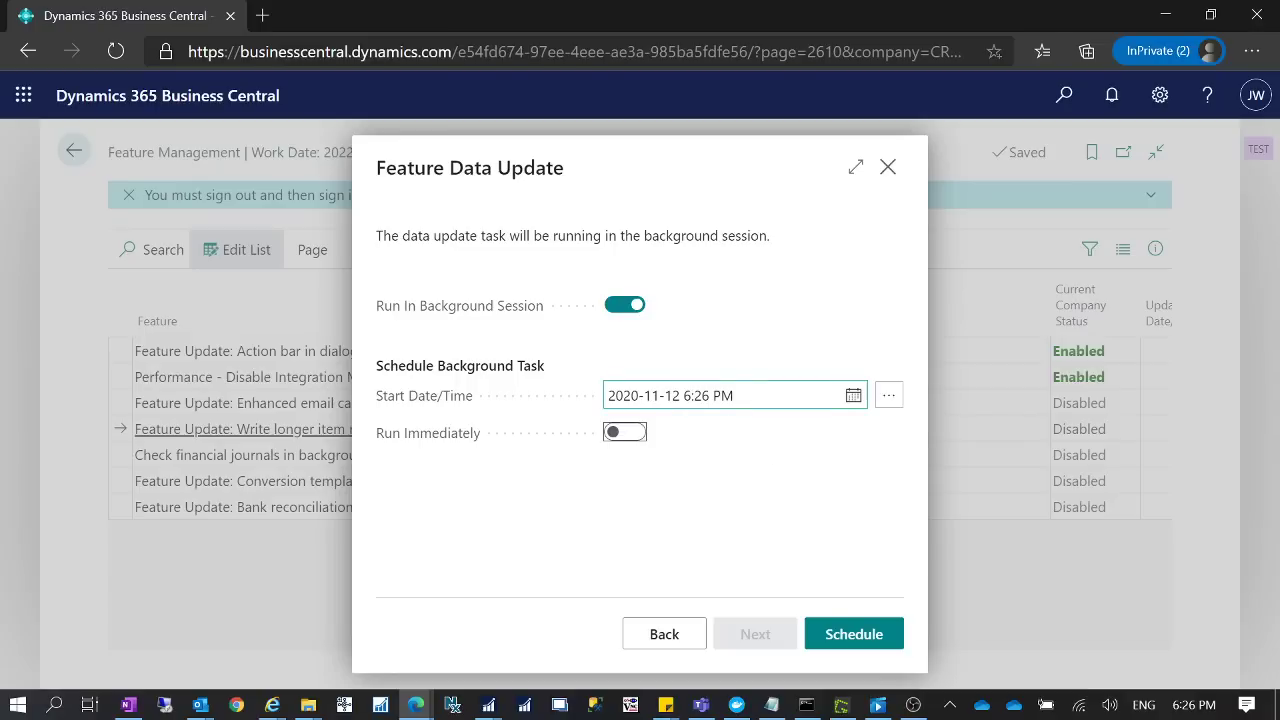
Step: Set the background task's start time to 11:00 PM and schedule the data update
left_click(684, 395)
key("BackSpace")
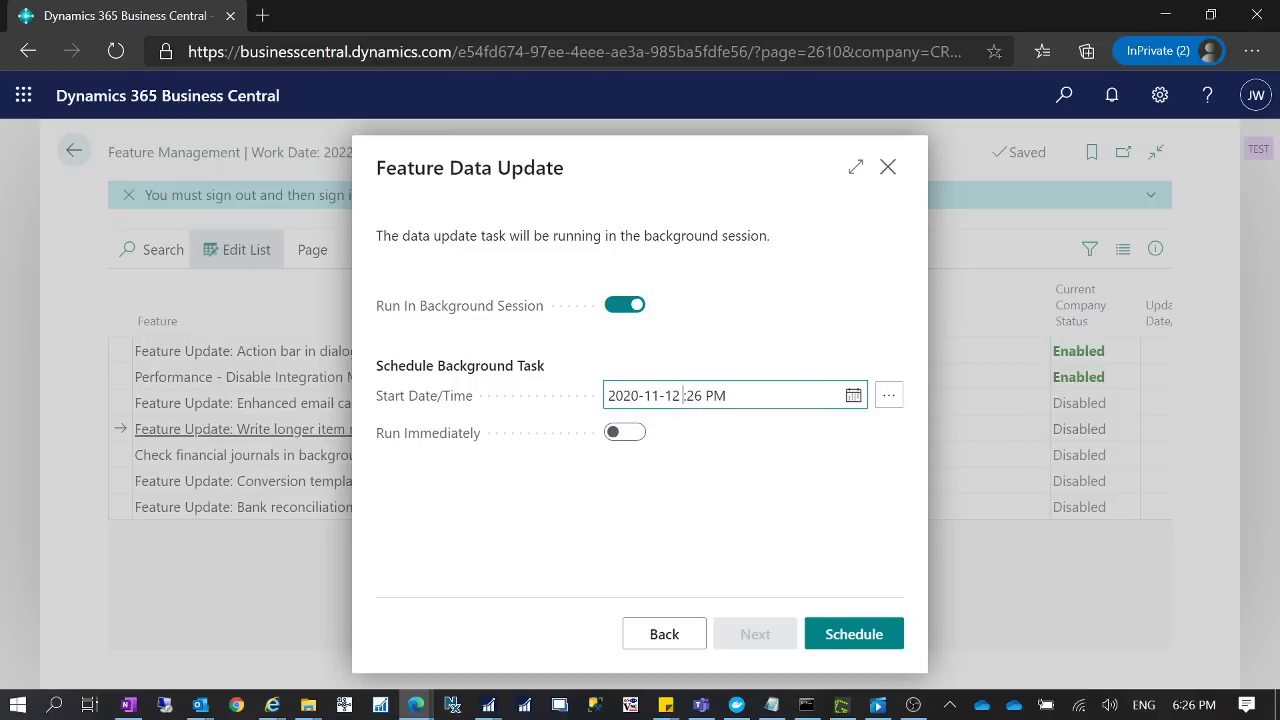
type("11")
left_click(709, 395)
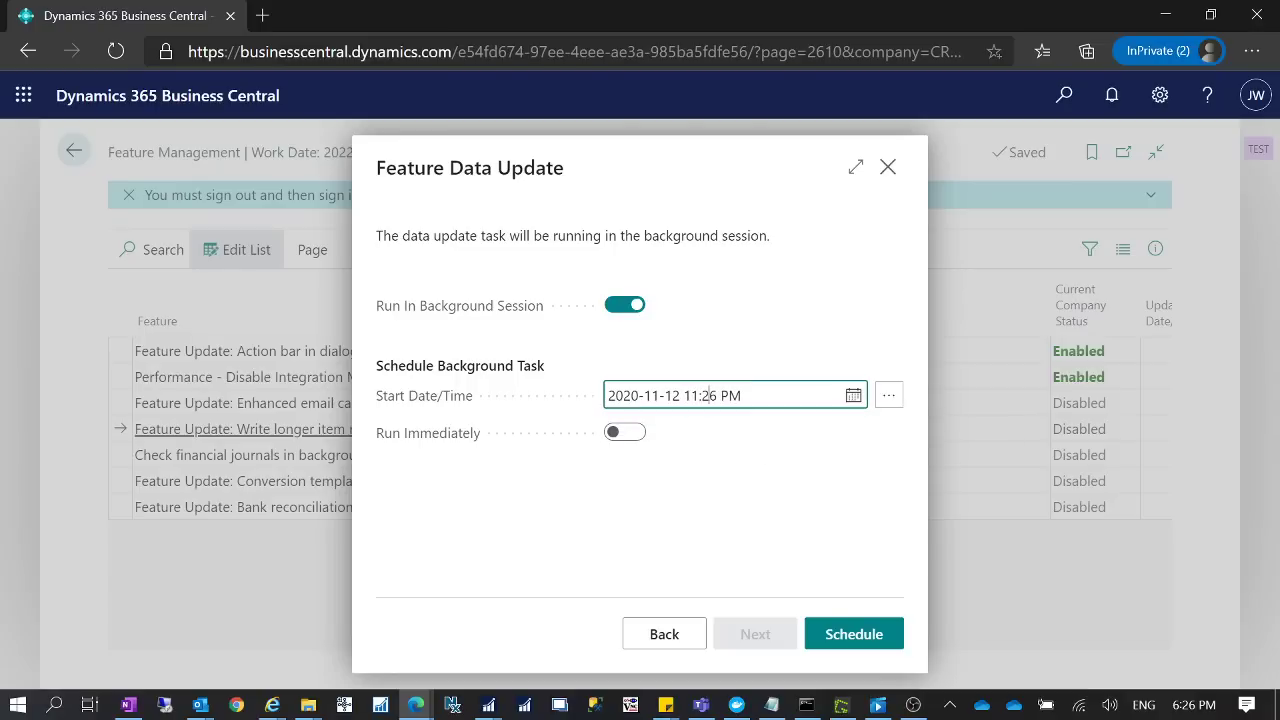
key("BackSpace")
key("BackSpace")
type("00")
key("Tab")
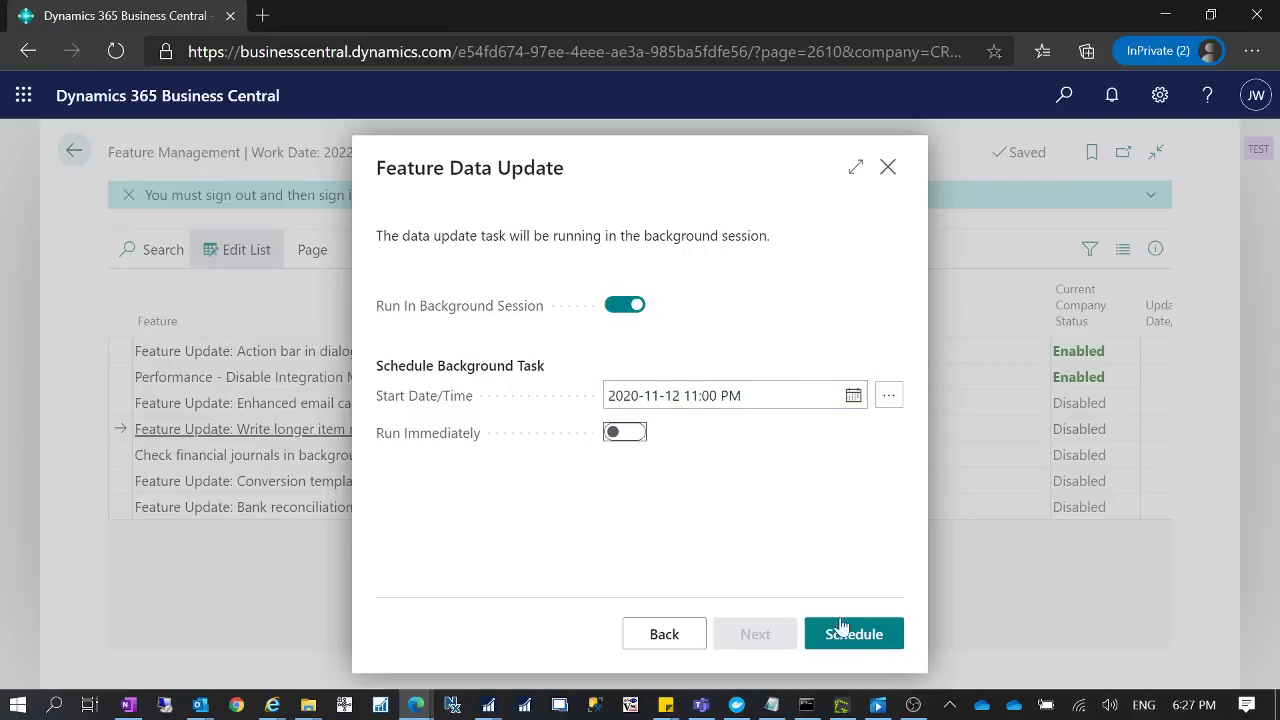
left_click(825, 502)
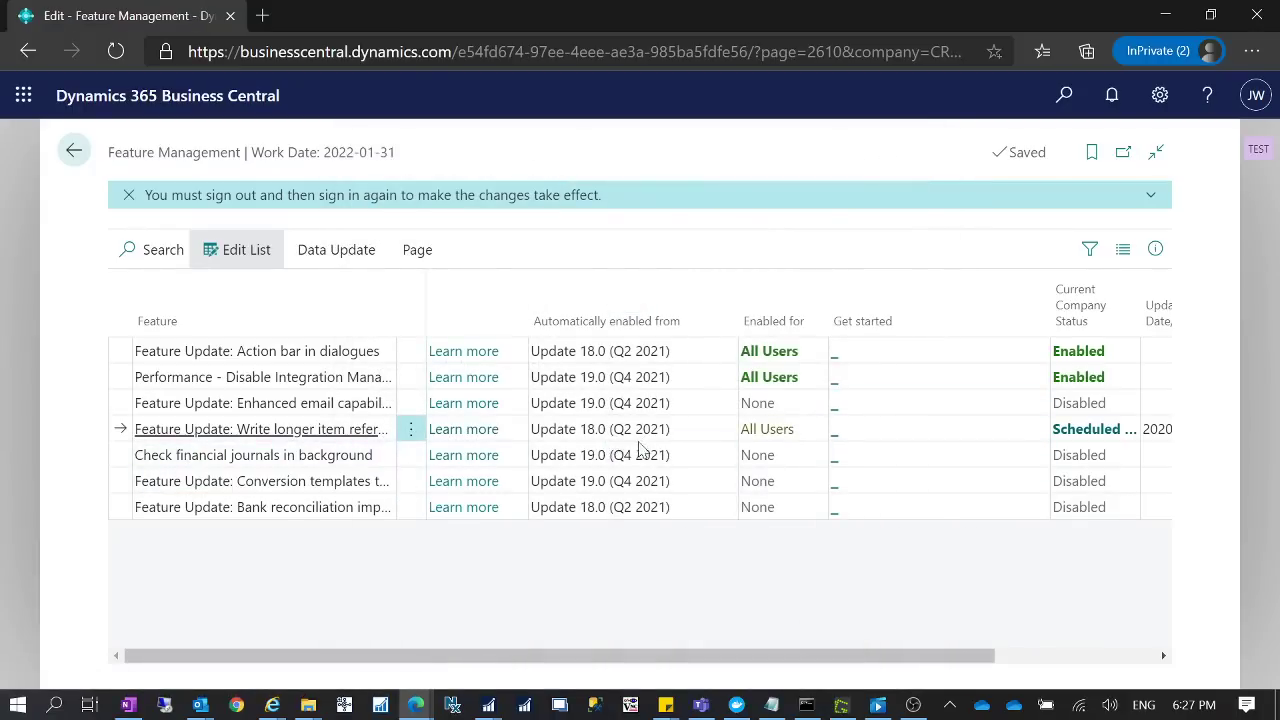
Step: Enable the "Check financial journals in background" feature for All Users
left_click(775, 455)
left_click(818, 455)
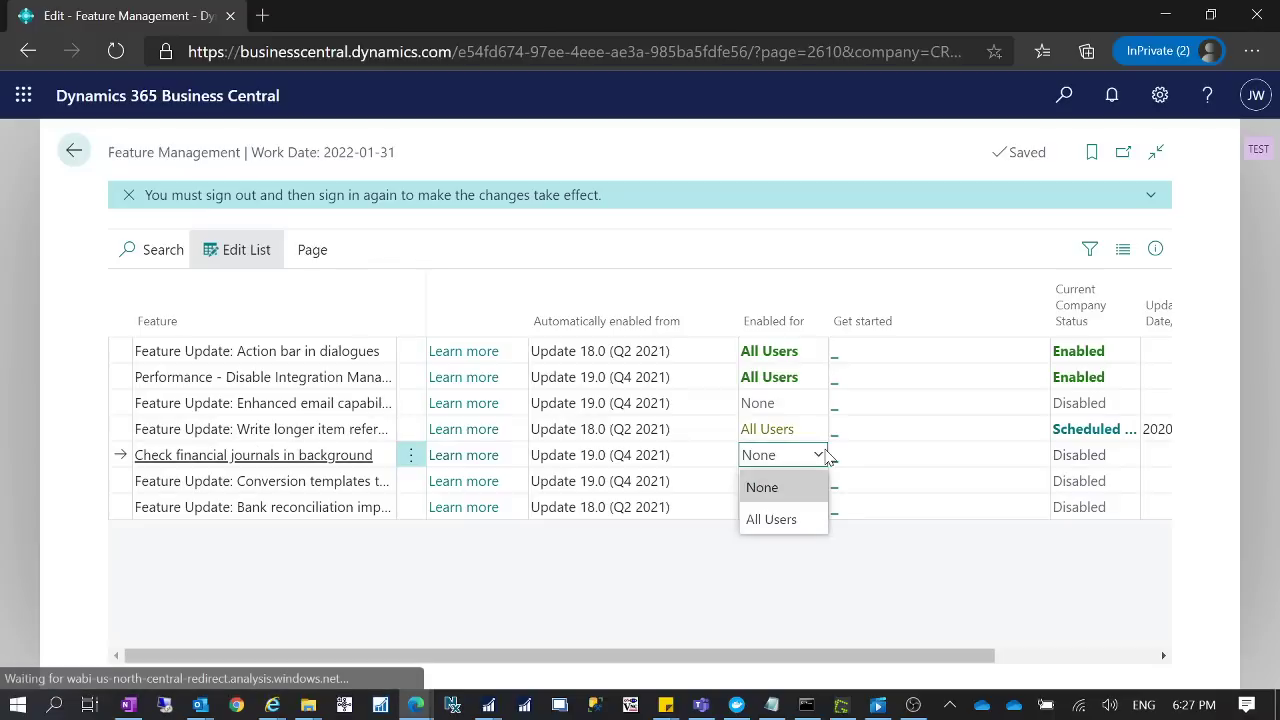
left_click(818, 519)
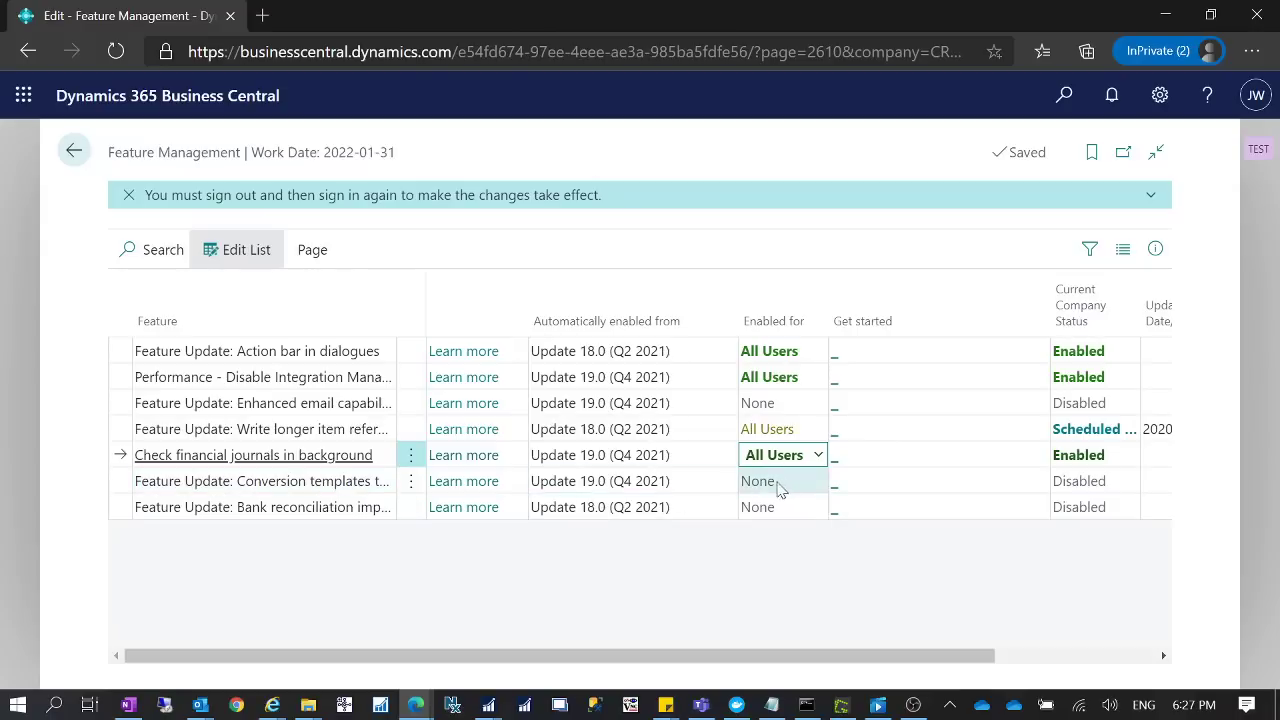
left_click(780, 481)
left_click(826, 482)
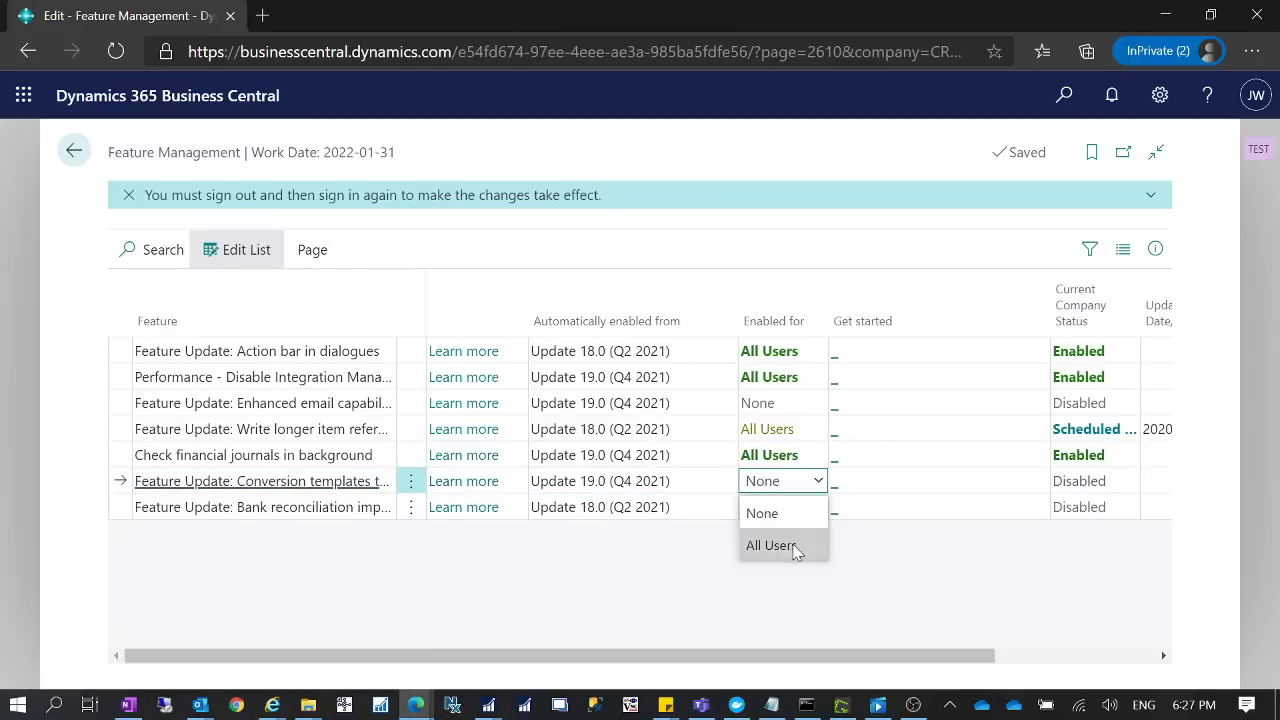
left_click(795, 547)
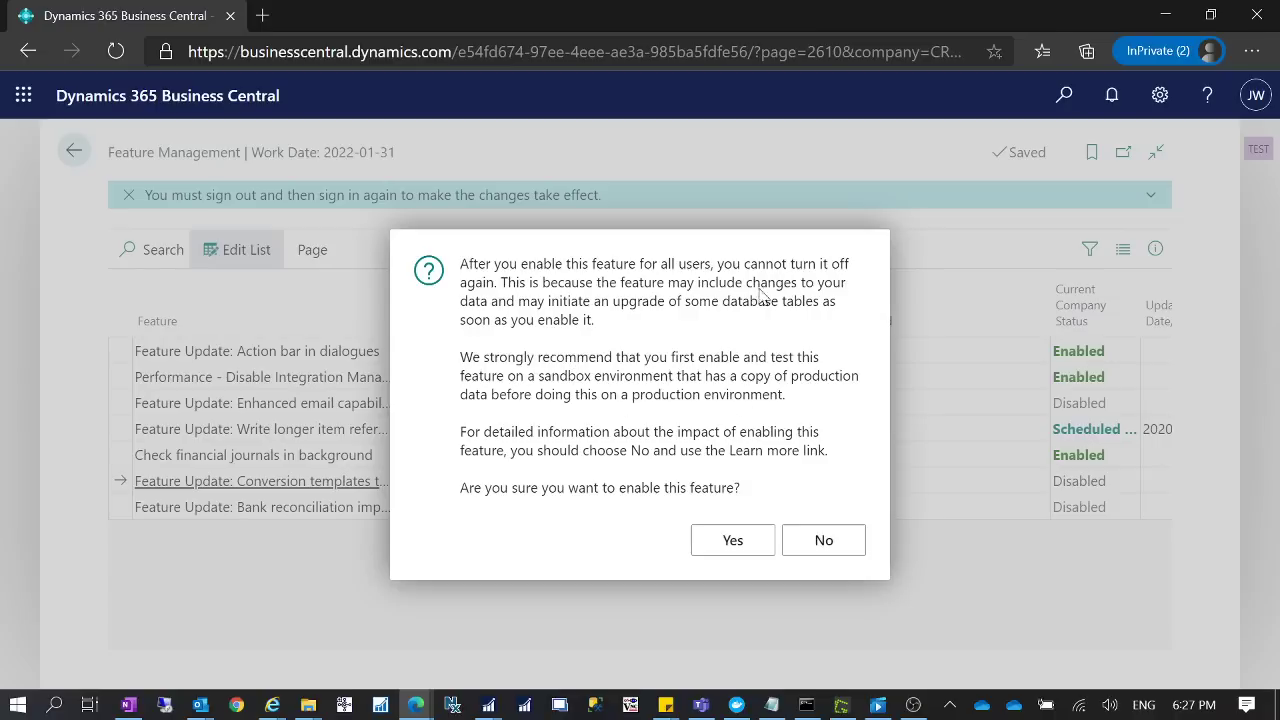
left_click(838, 545)
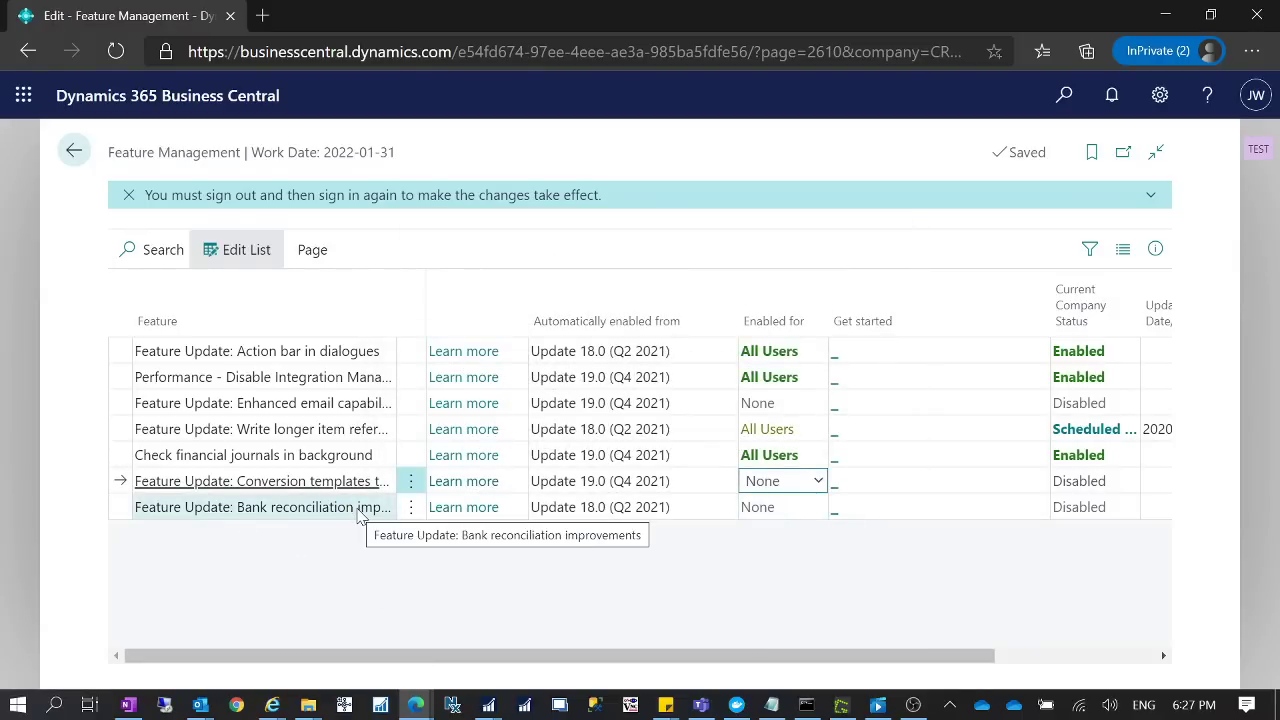
Step: Enable the "Bank reconciliation improvements" feature update for All Users
left_click(812, 509)
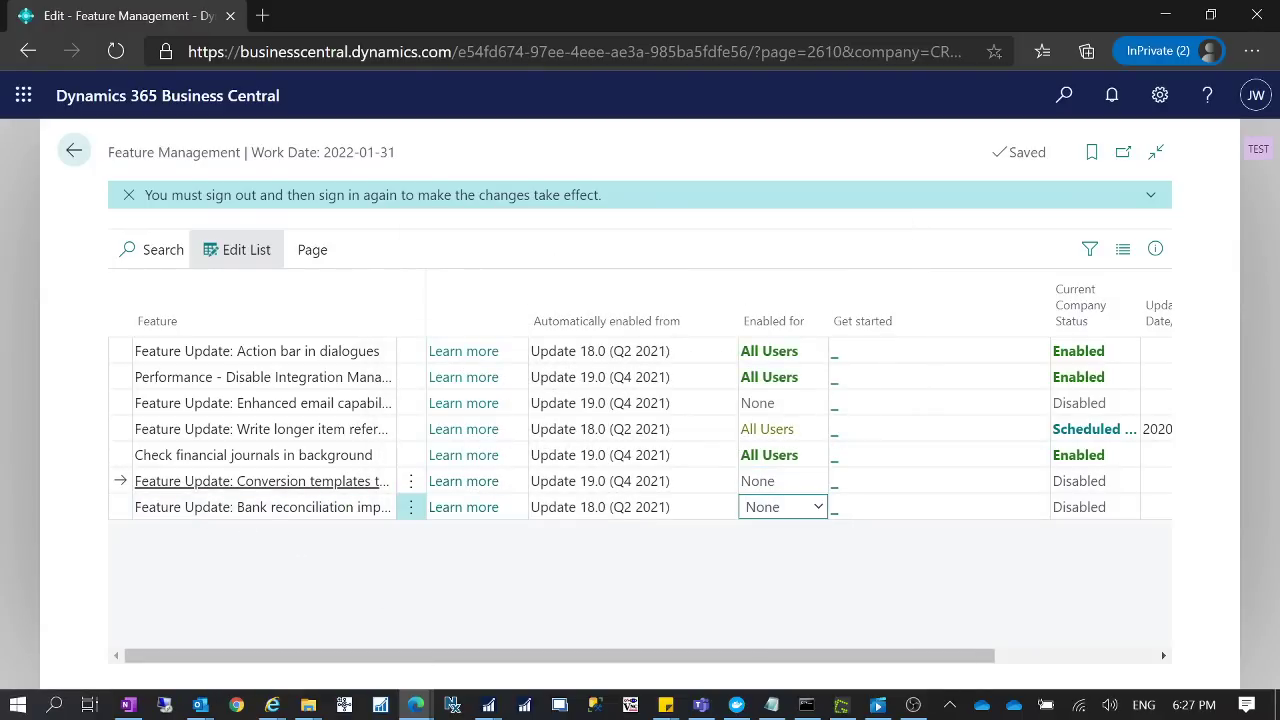
left_click(819, 508)
left_click(806, 568)
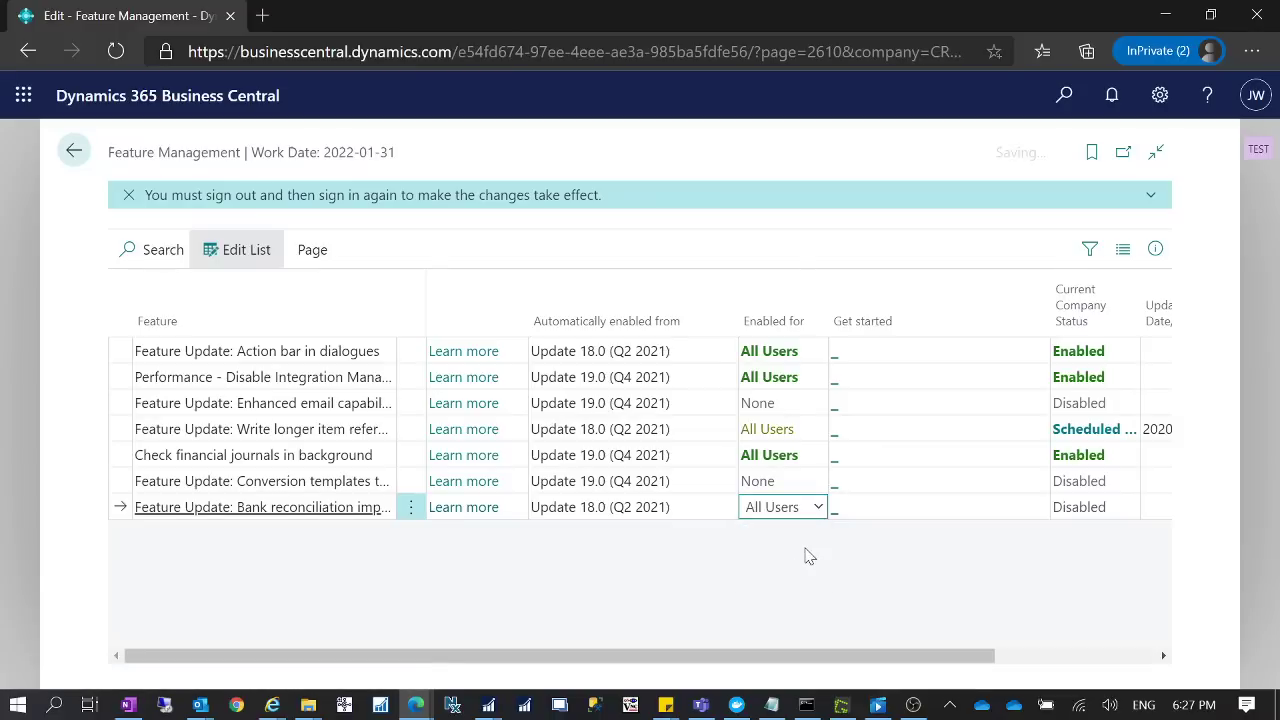
Step: Enable the conversion templates feature update for All Users, accepting that it cannot be turned off again
left_click(814, 488)
left_click(818, 483)
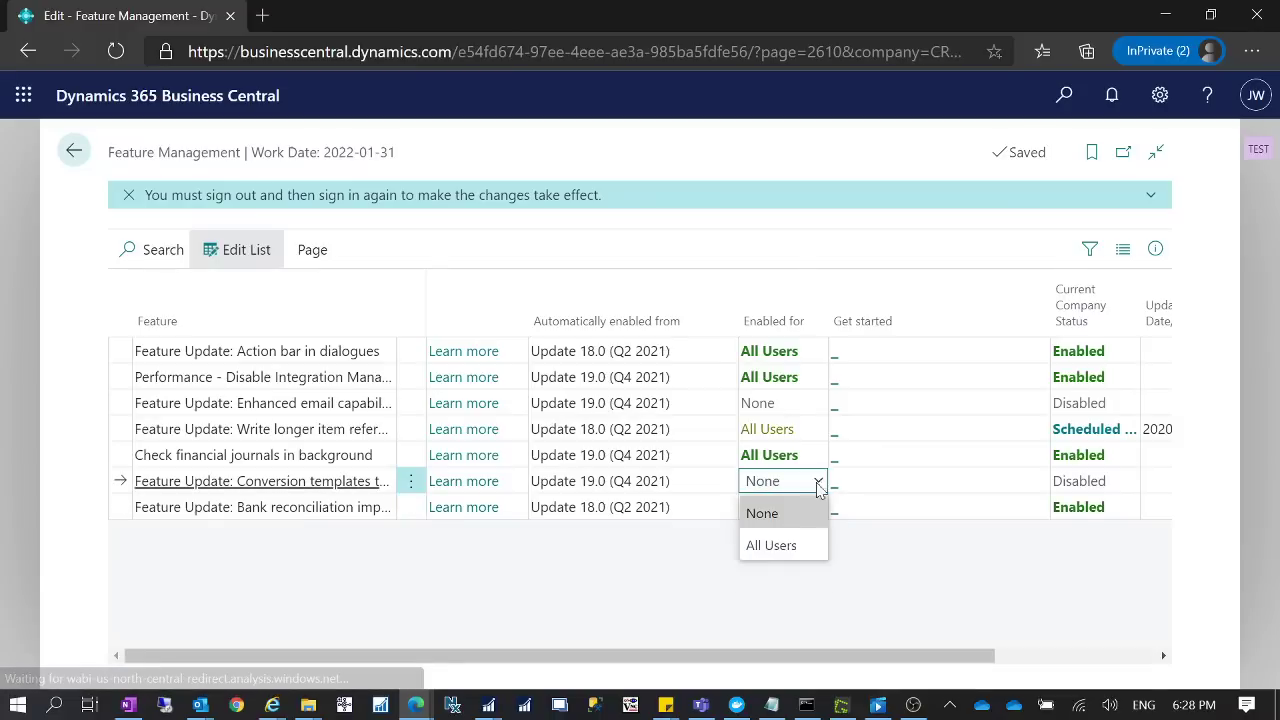
left_click(760, 545)
left_click(757, 541)
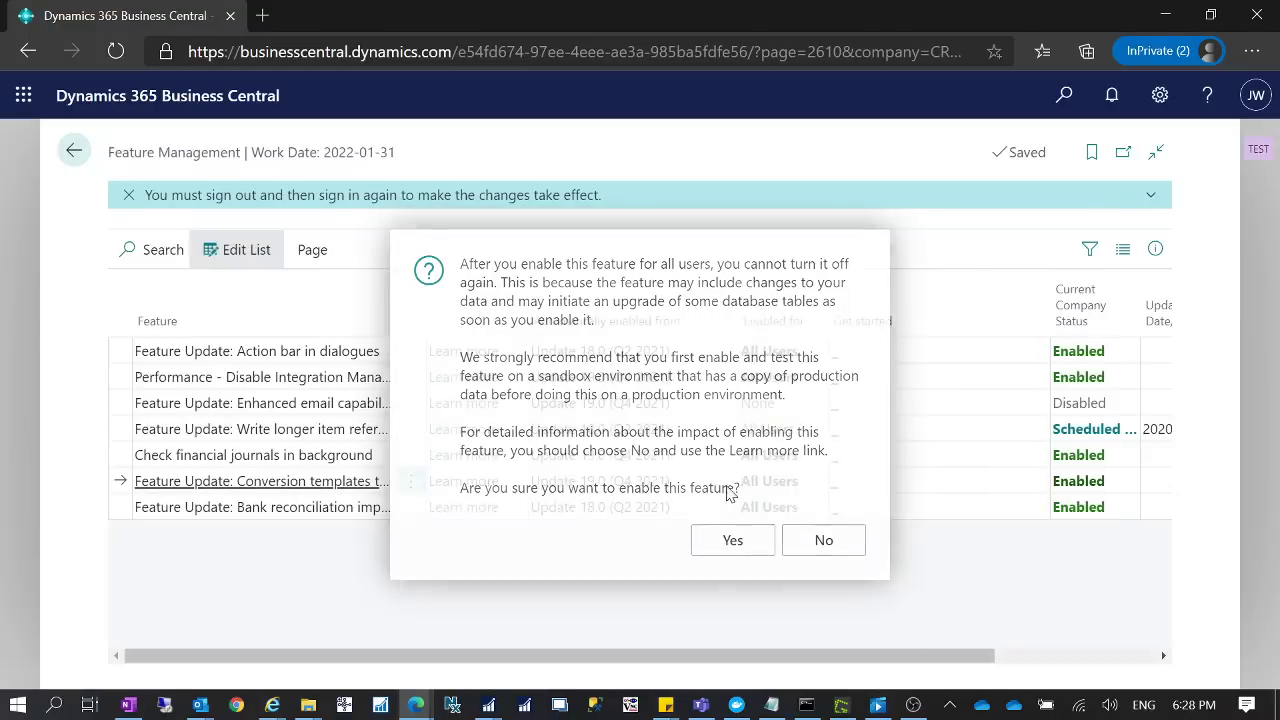